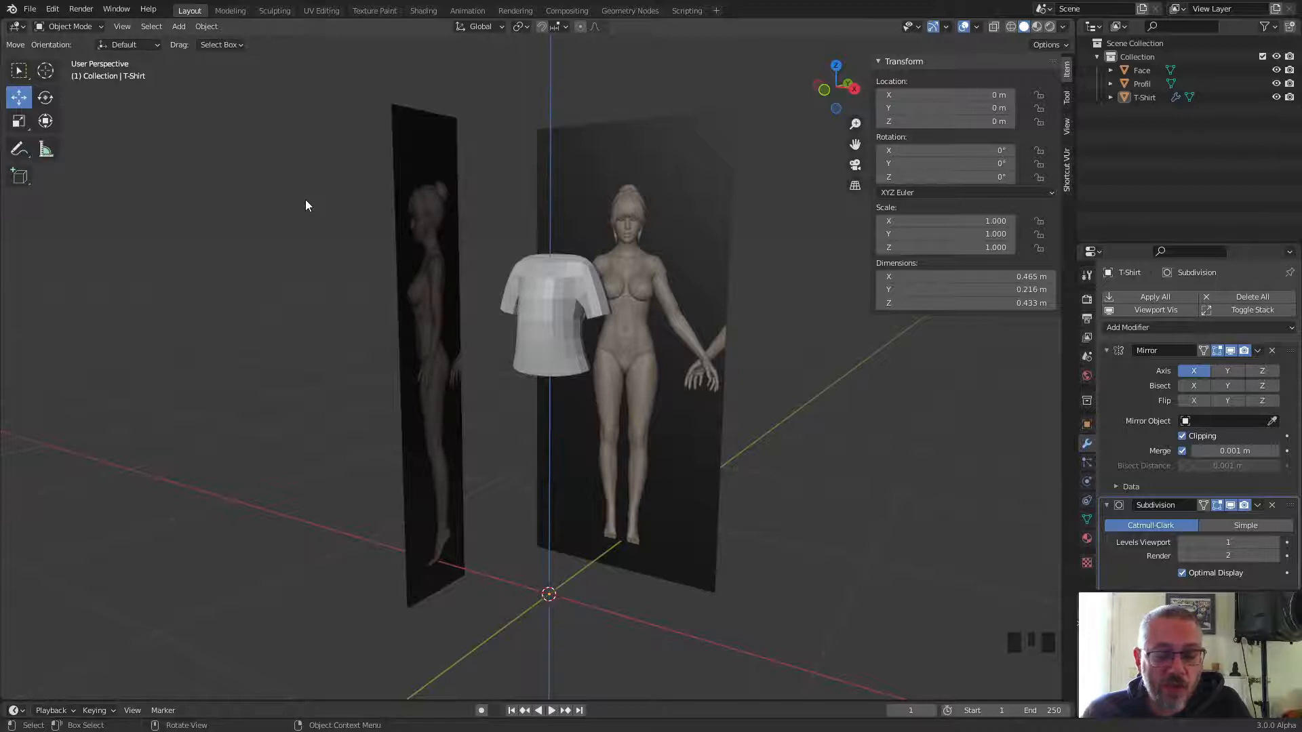
Step: Add a cube mesh at the world origin and turn on X-ray display so the reference figures show through it
key(shift+a)
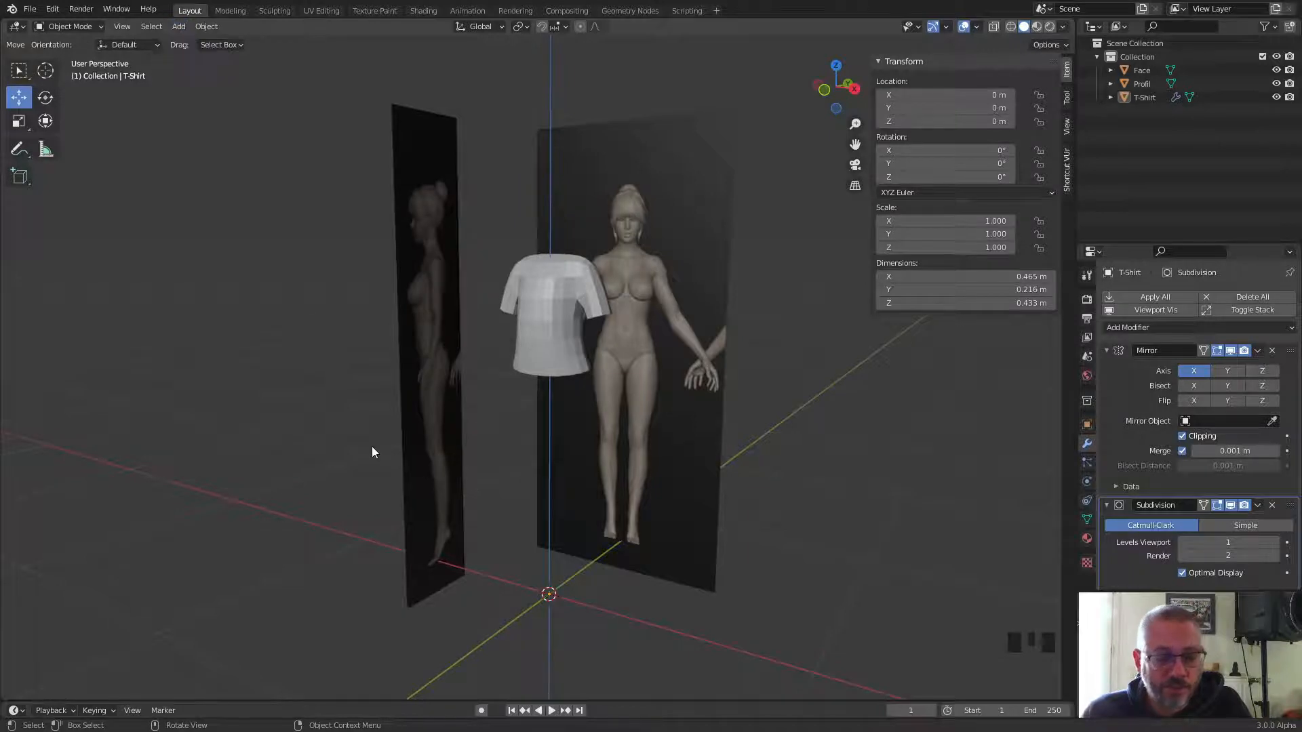
key(shift+a)
mouse_move(371, 446)
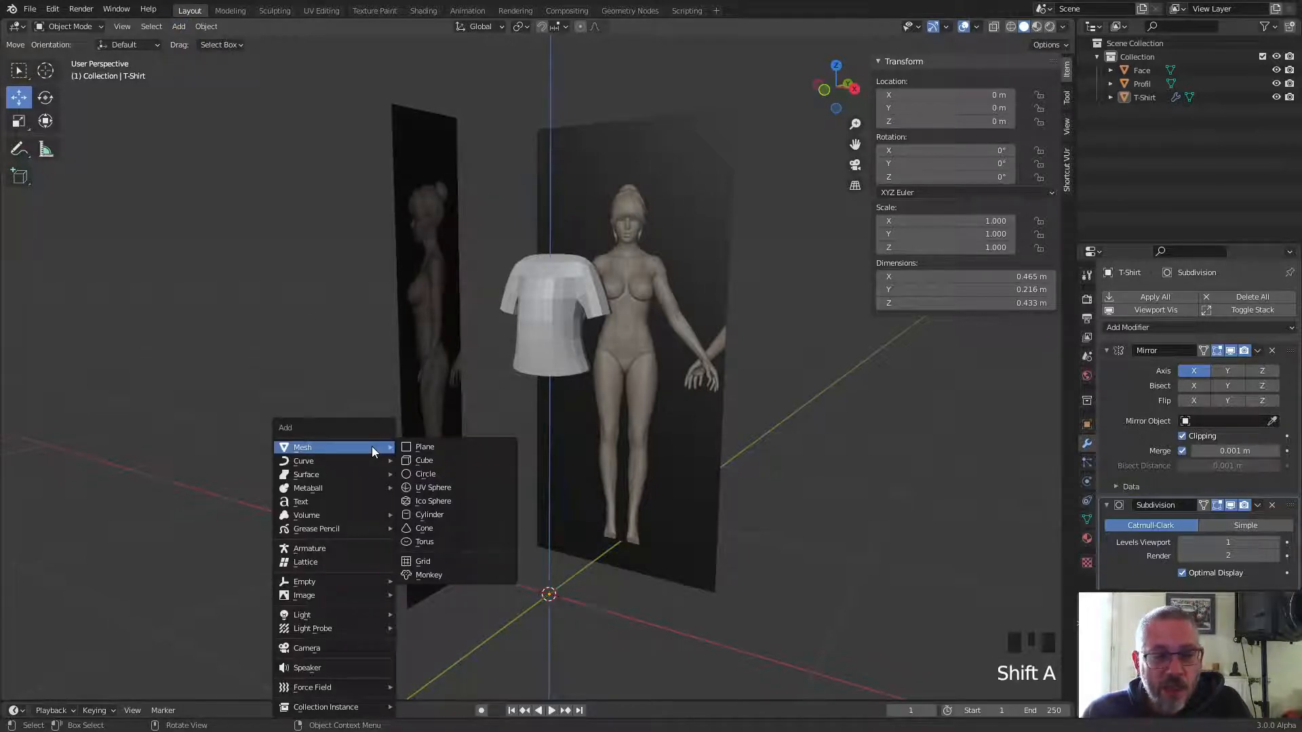
click(438, 459)
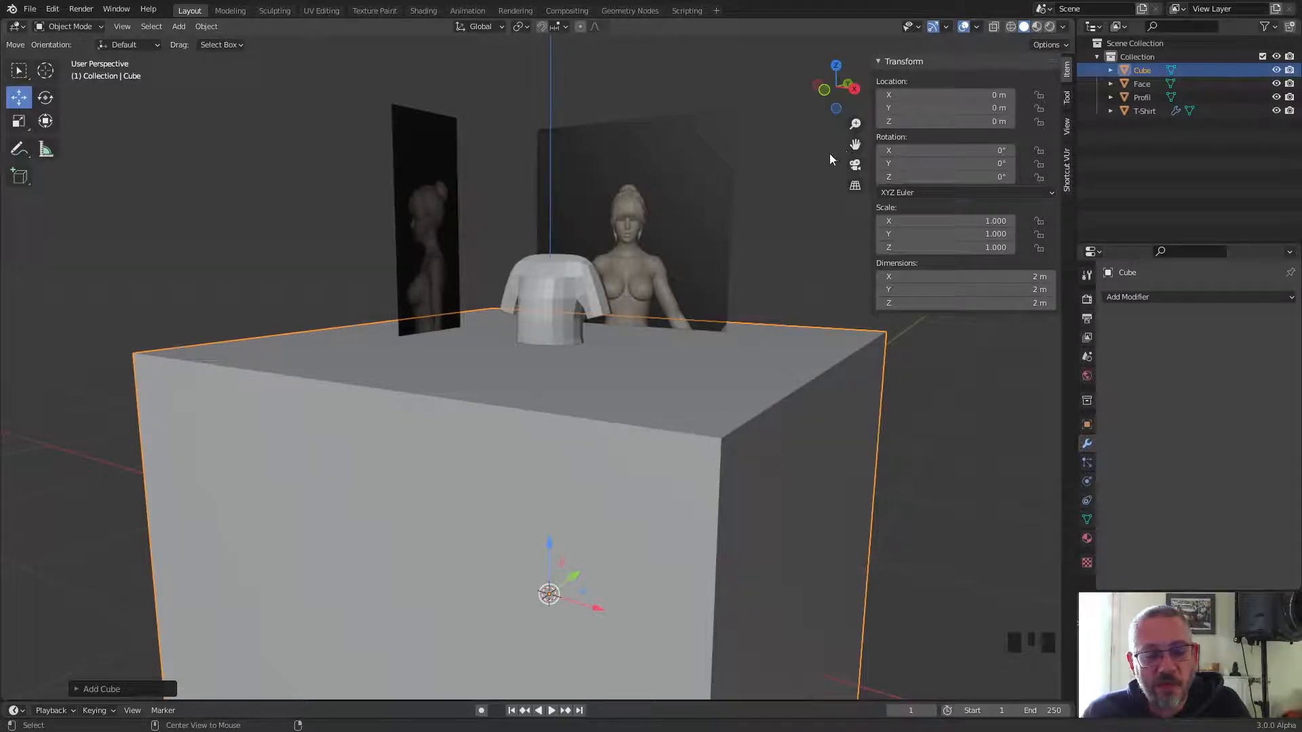
key(alt+z)
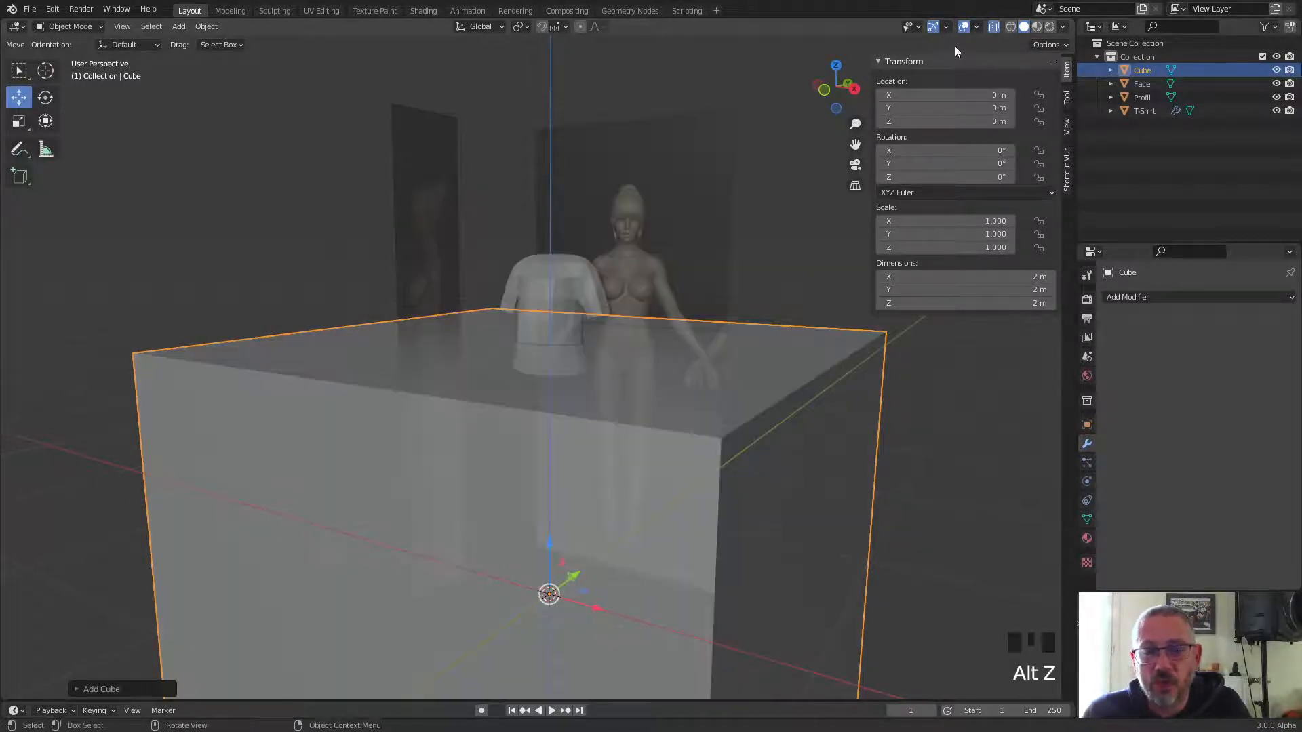
click(997, 27)
click(997, 27)
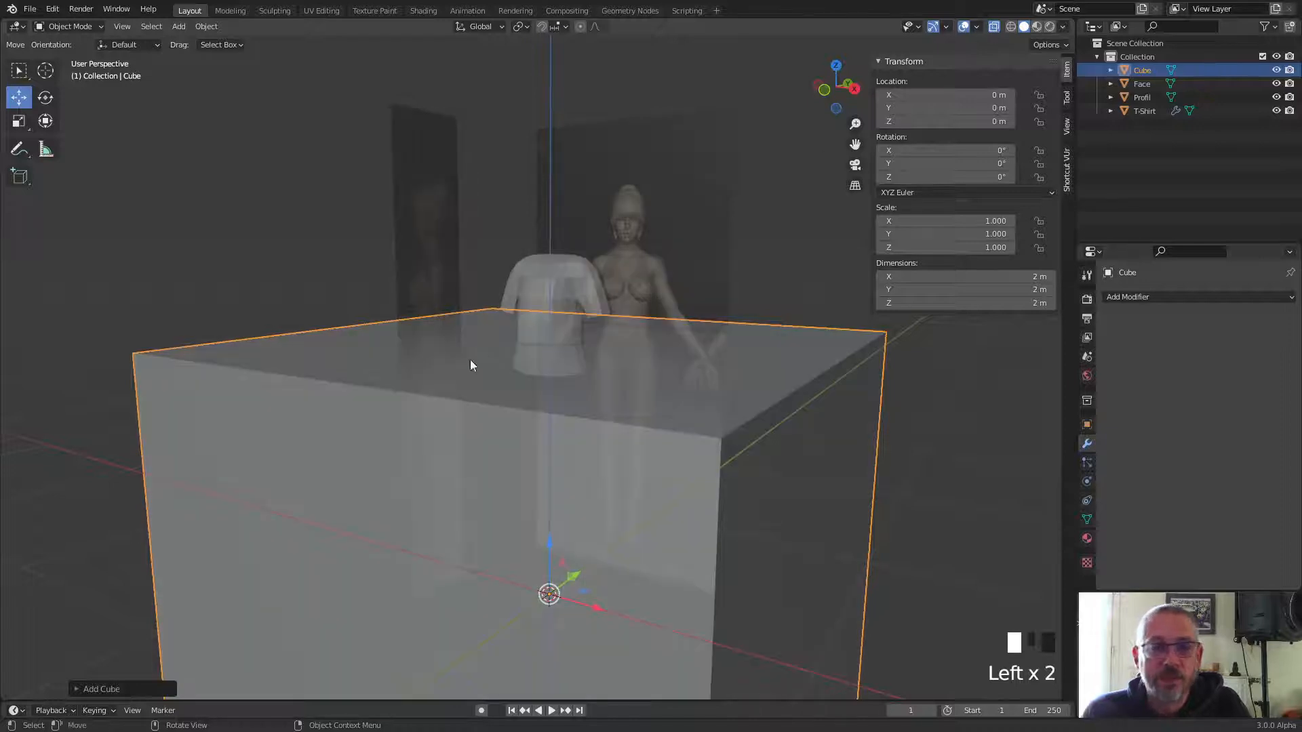
Step: Select the cube's negative-X side face in Edit Mode and set its median X to 0 m
key(Tab)
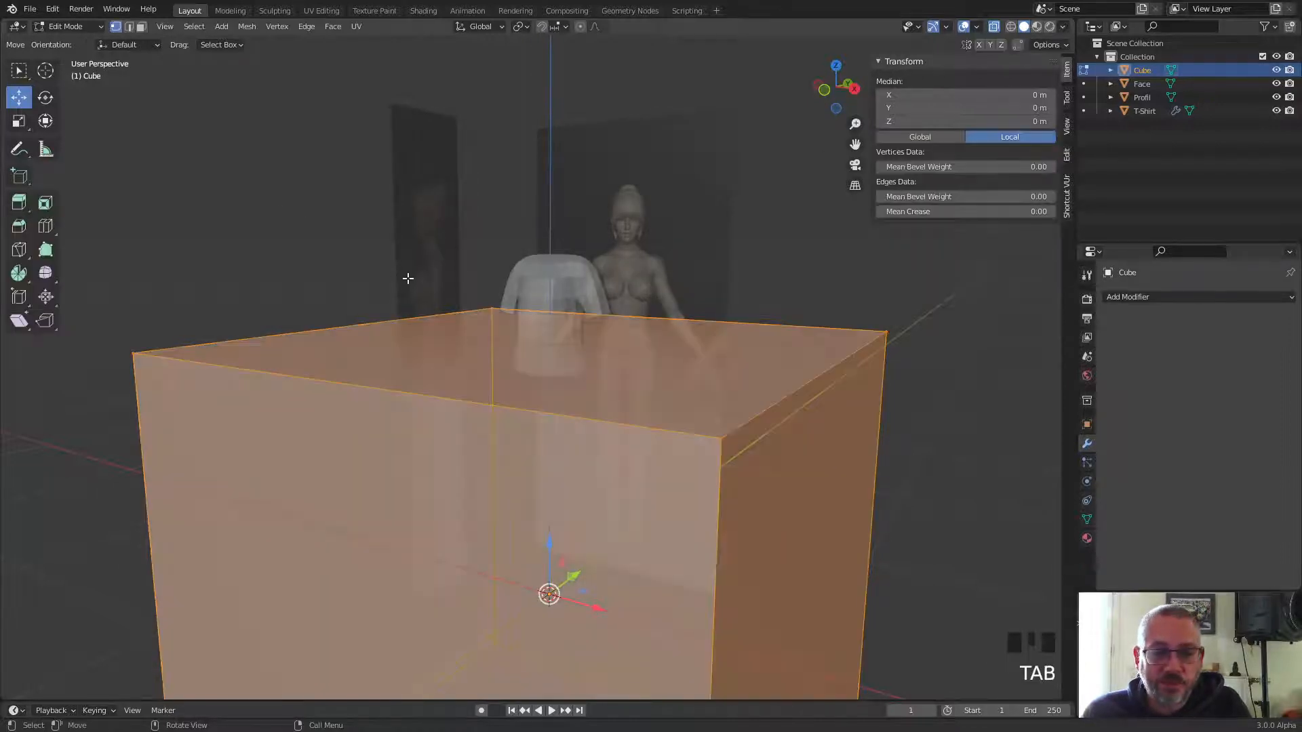
click(360, 525)
key(3)
click(361, 529)
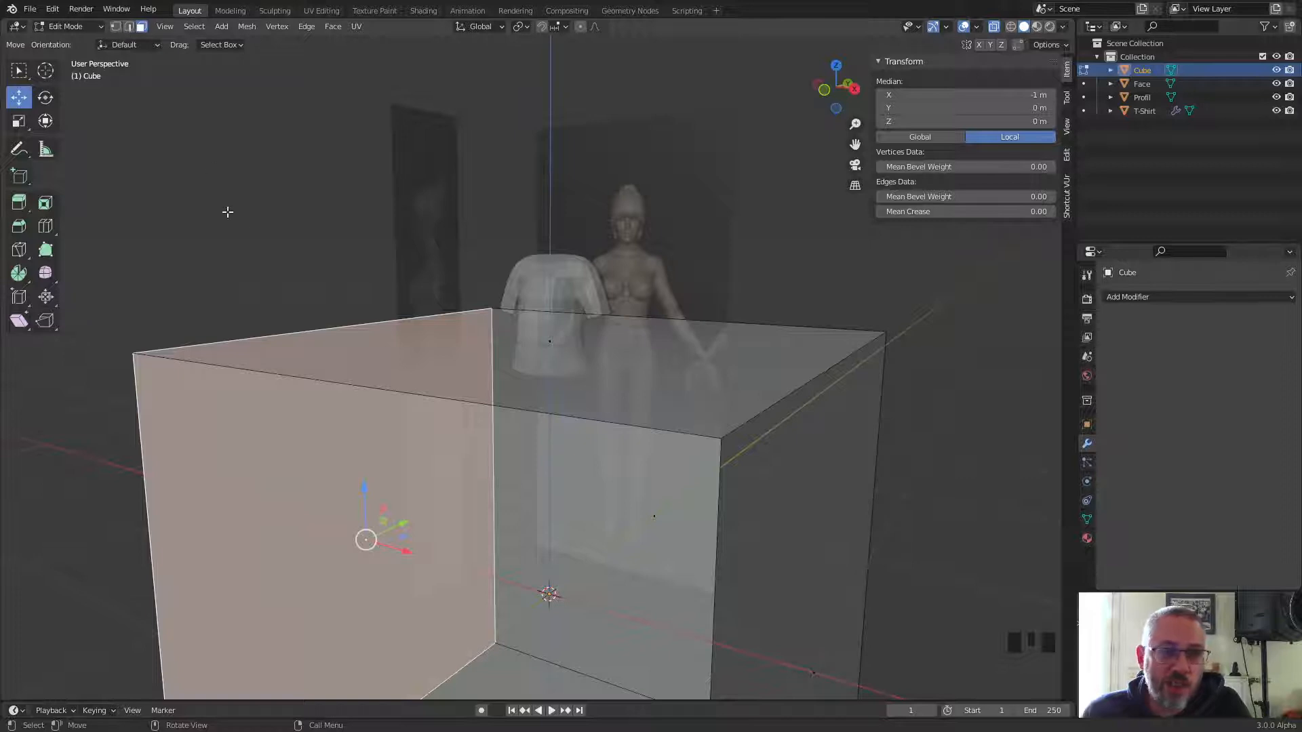
shift+middle_drag(322, 350, 528, 329)
scroll(550, 252, up, 2)
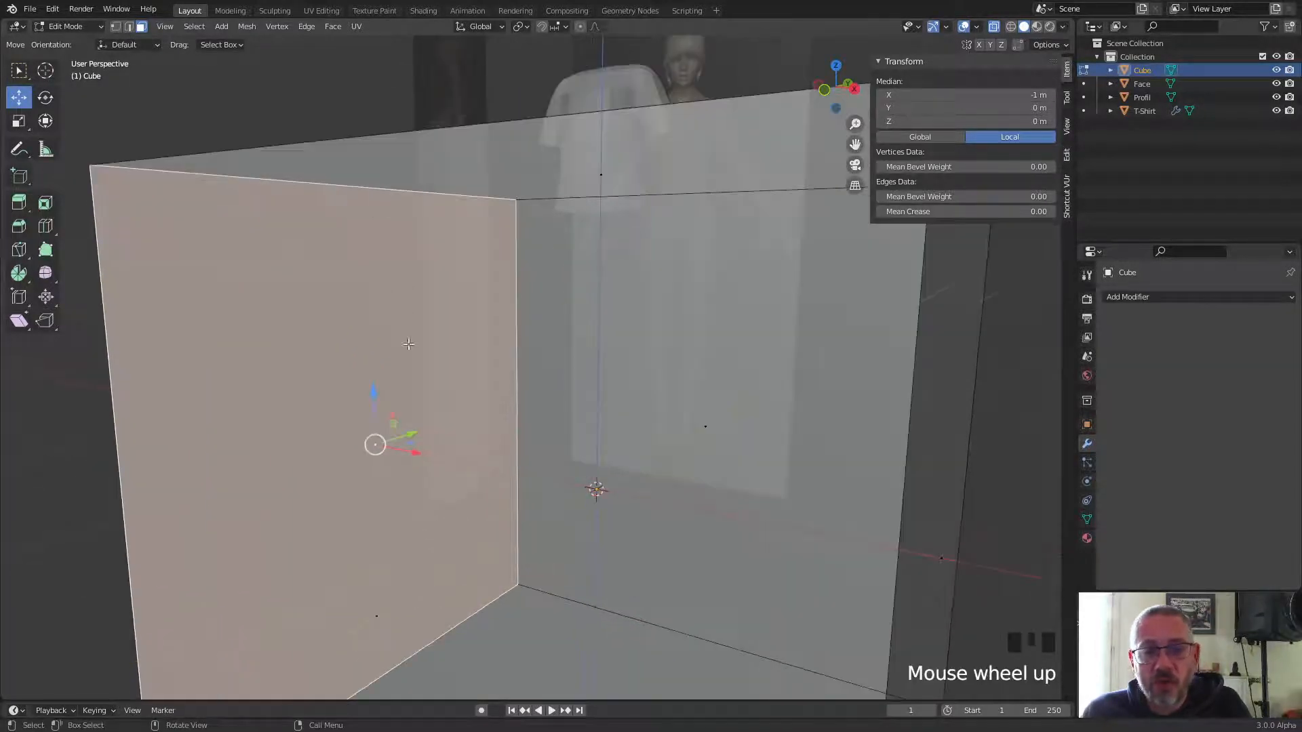
click(1007, 95)
text(0)
key(Return)
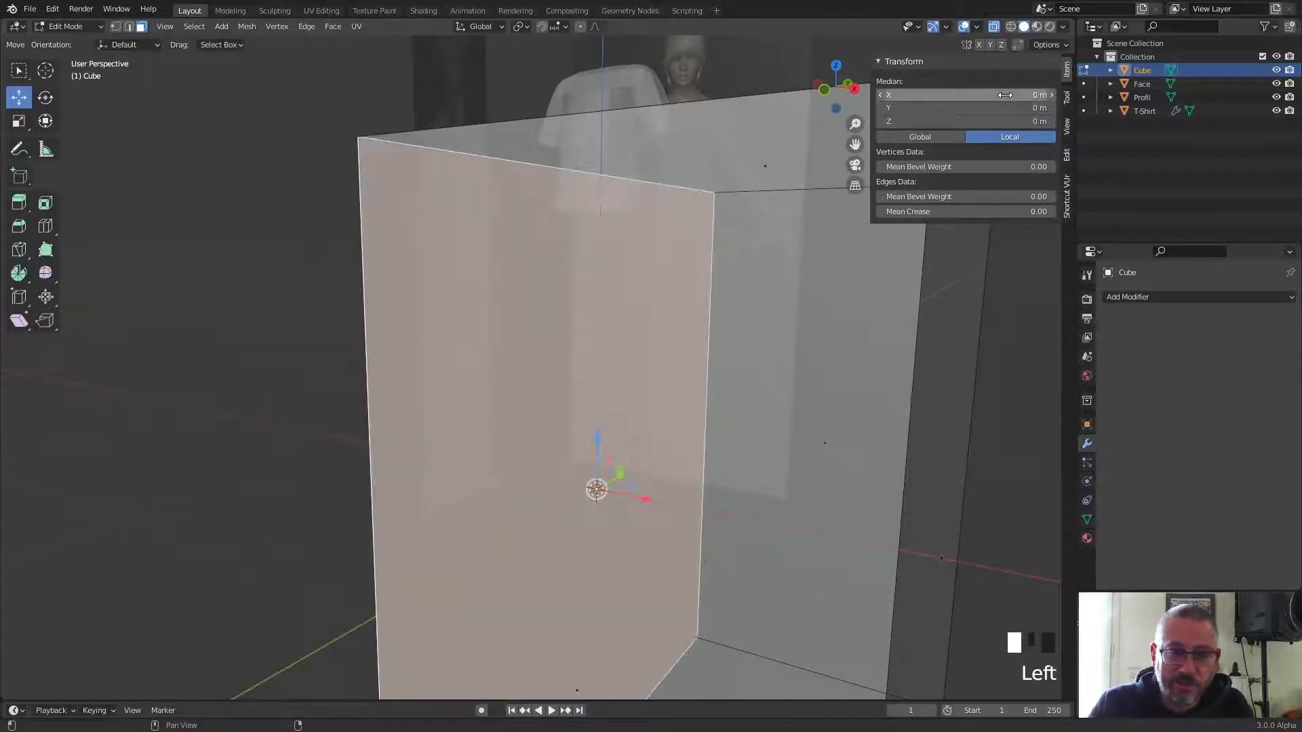
Step: In front view, lower the cube's top face to about Z 0.94 m and bring its outer side face in to about X 0.18 m
click(825, 91)
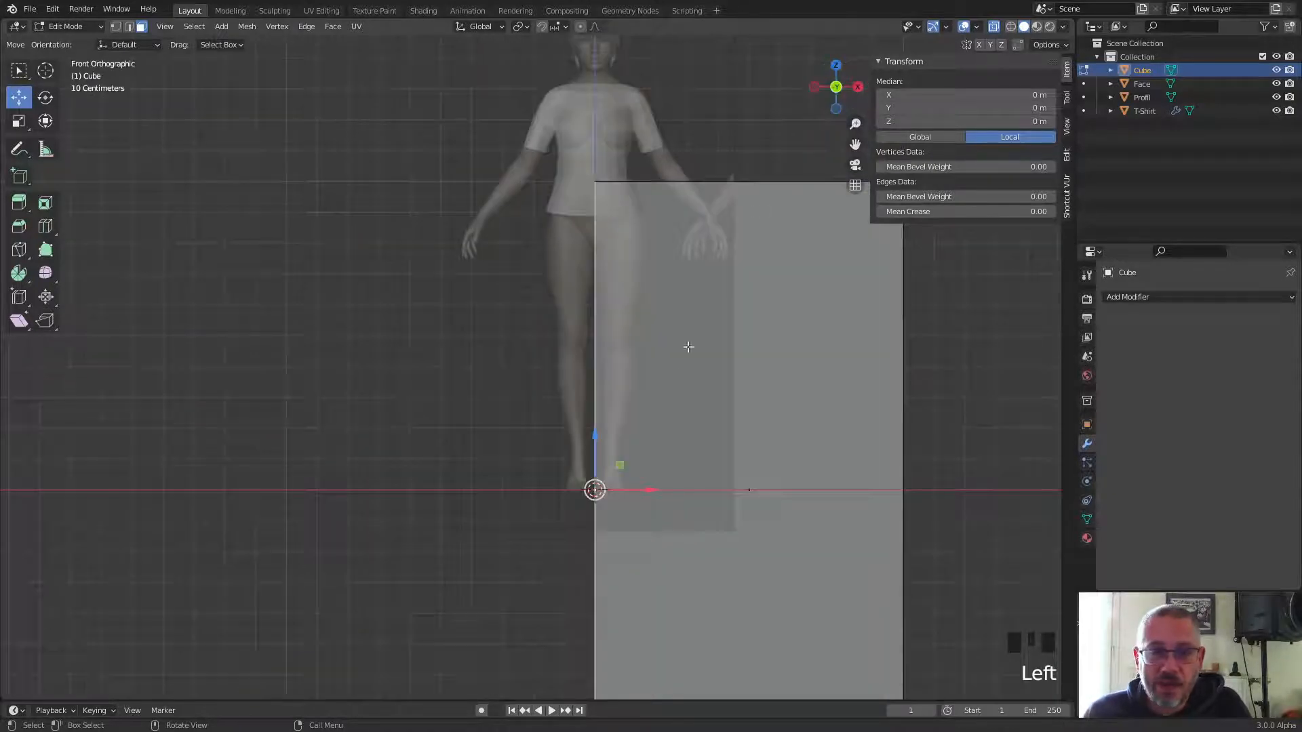
click(753, 182)
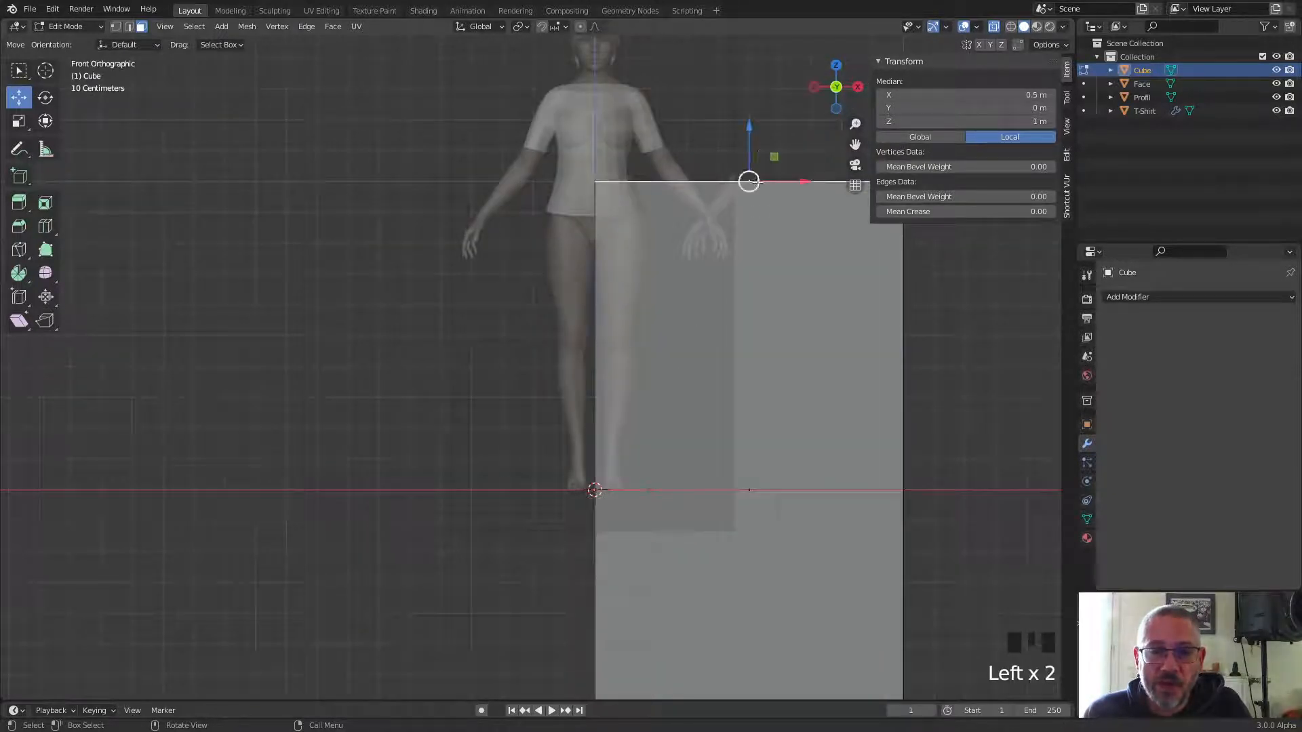
drag(750, 181, 746, 168)
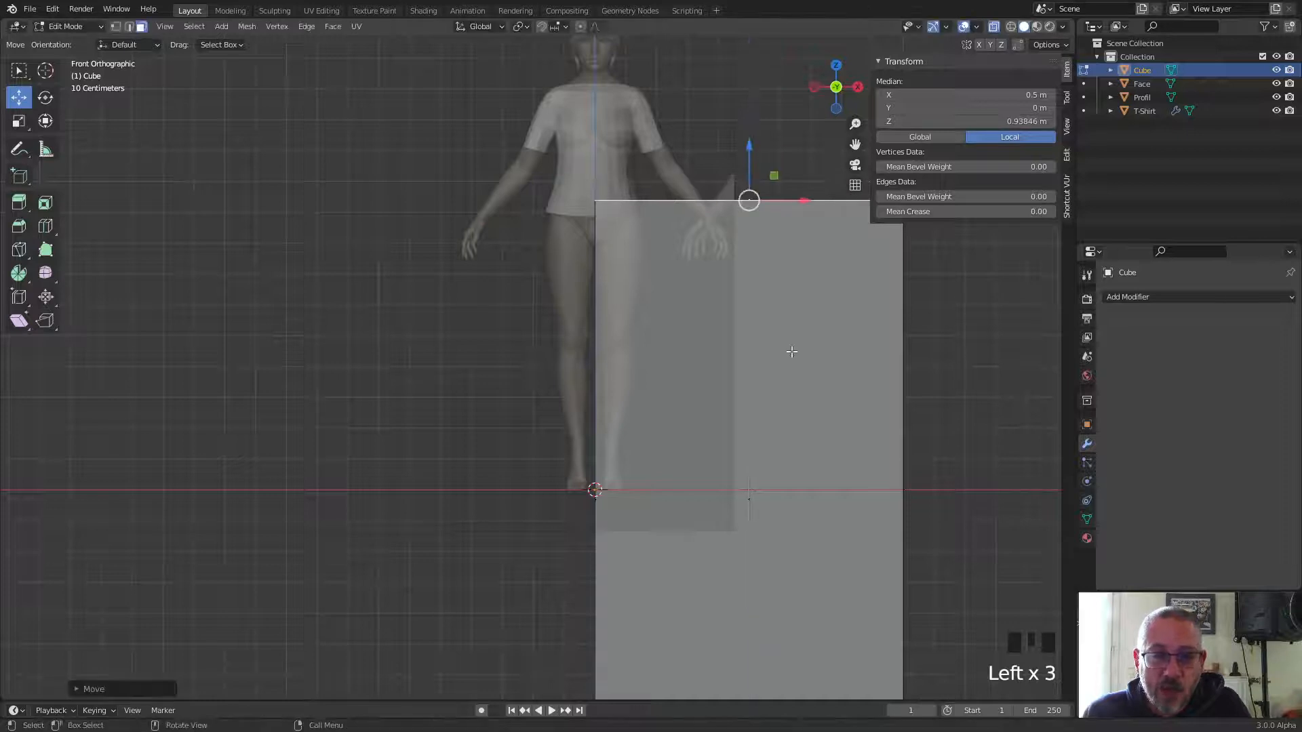
click(906, 496)
drag(904, 497, 684, 505)
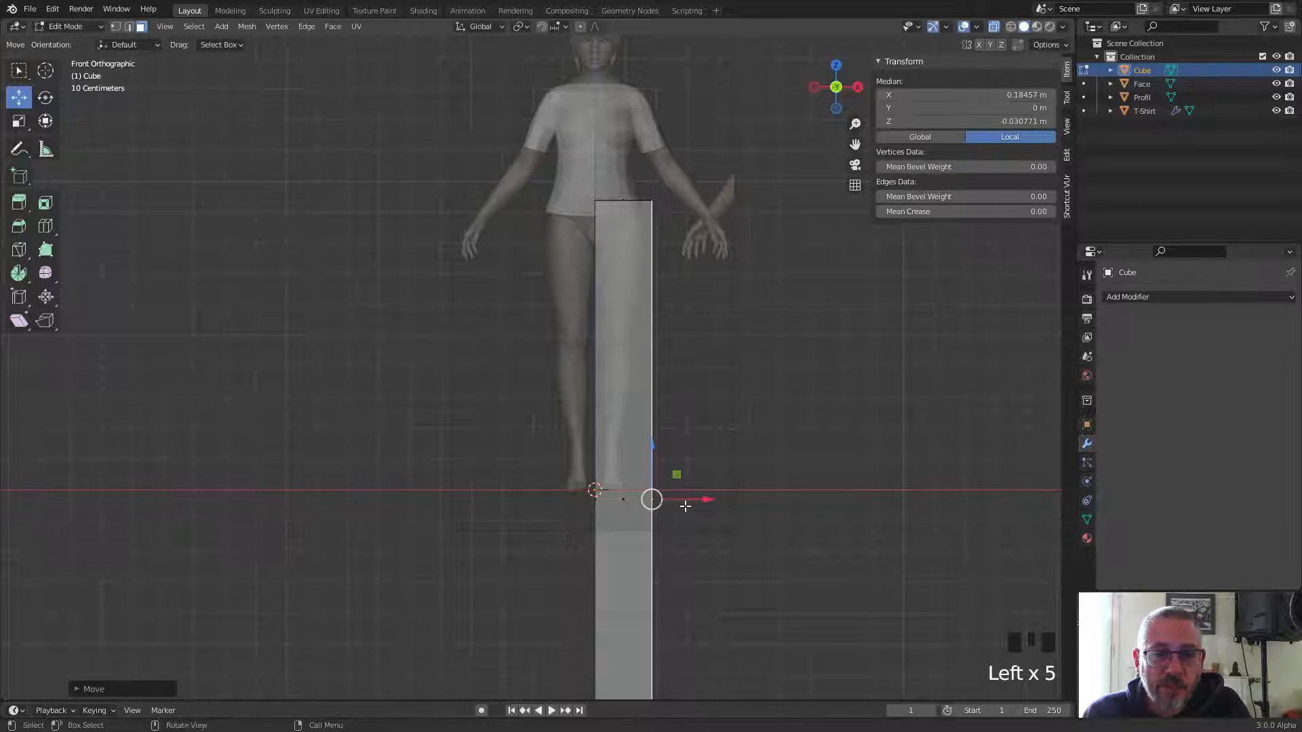
Step: Raise the block's bottom face to crotch level, at about Z 0.78 m
scroll(686, 506, down, 2)
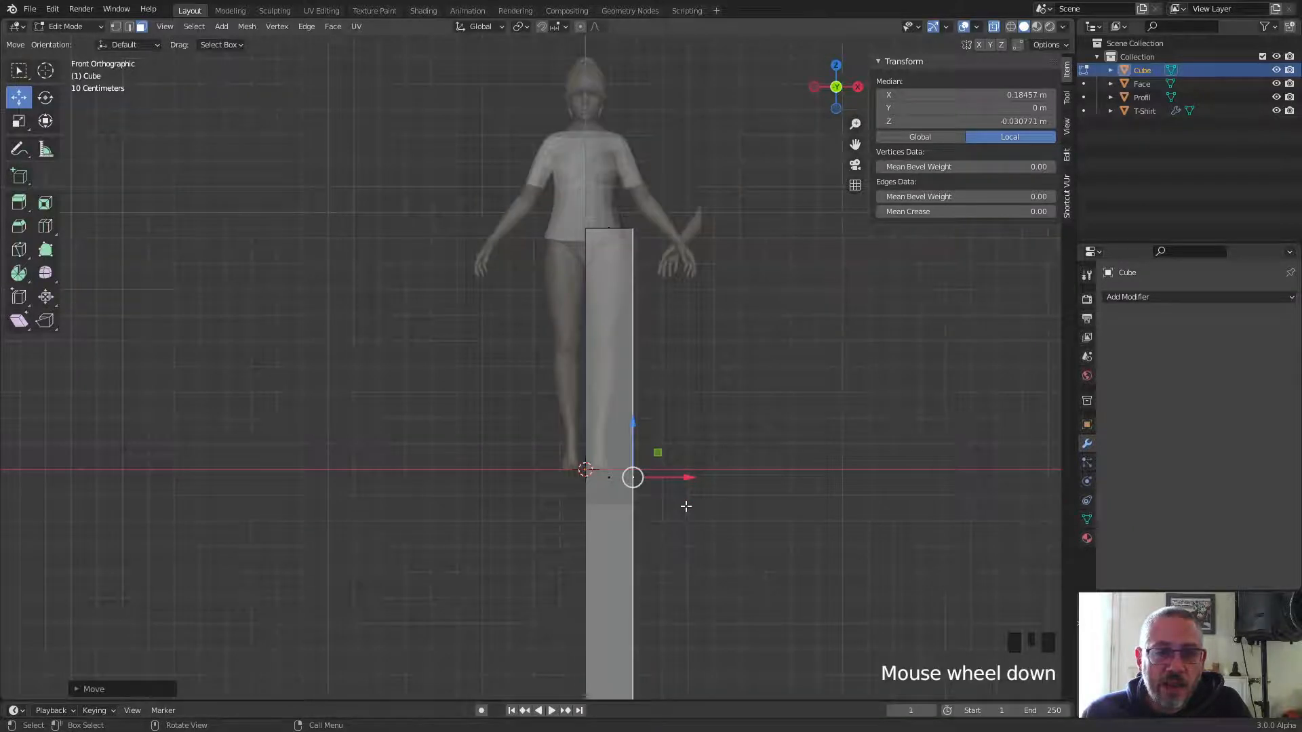
click(597, 665)
drag(596, 662, 581, 254)
scroll(629, 257, up, 5)
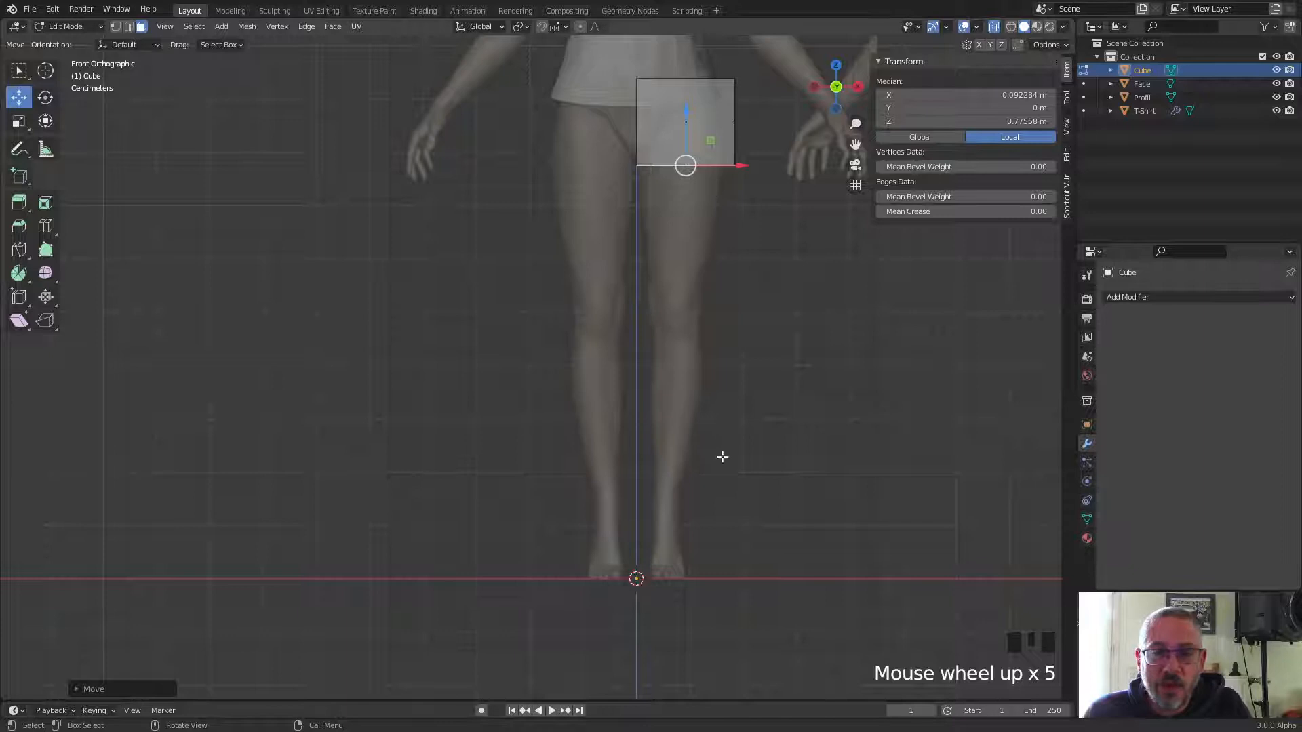
Step: Move the block's outer side face in to about X 0.03 m, then extrude it outward to about X 0.16 m at the hip
click(735, 122)
drag(767, 124, 680, 133)
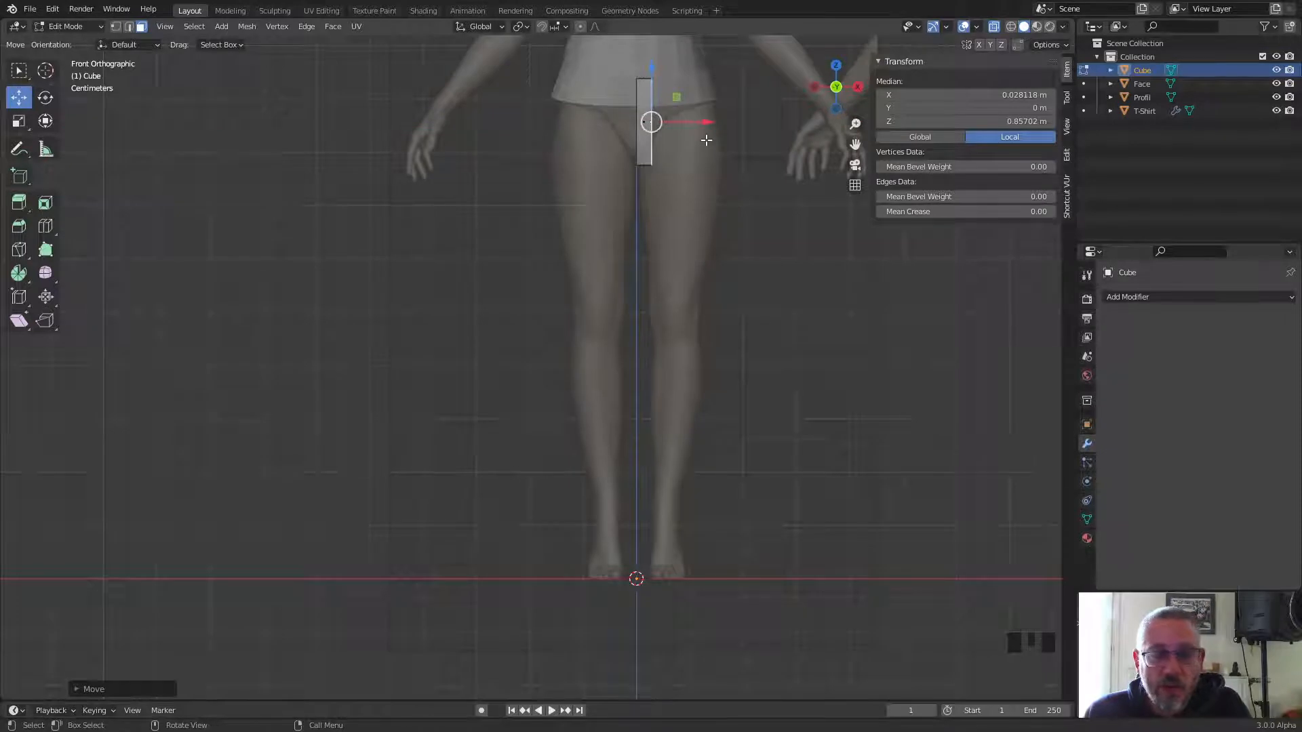
key(e)
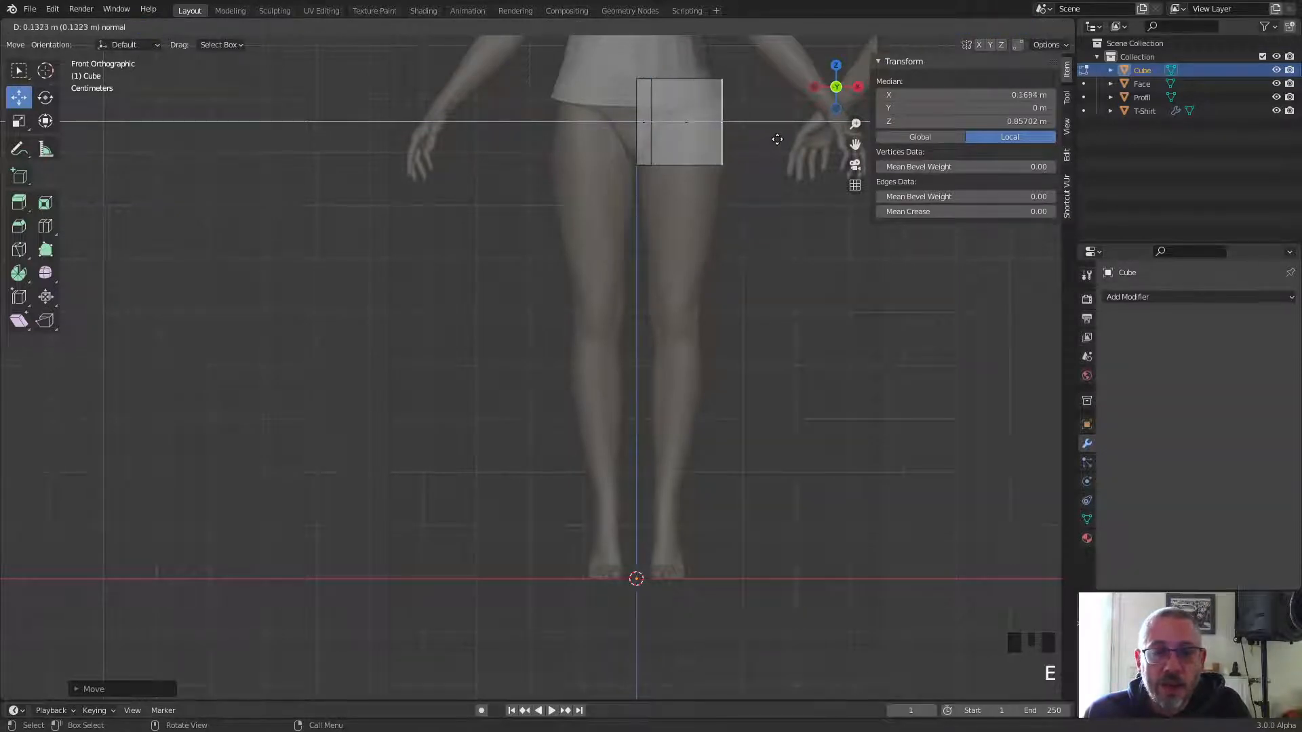
click(773, 139)
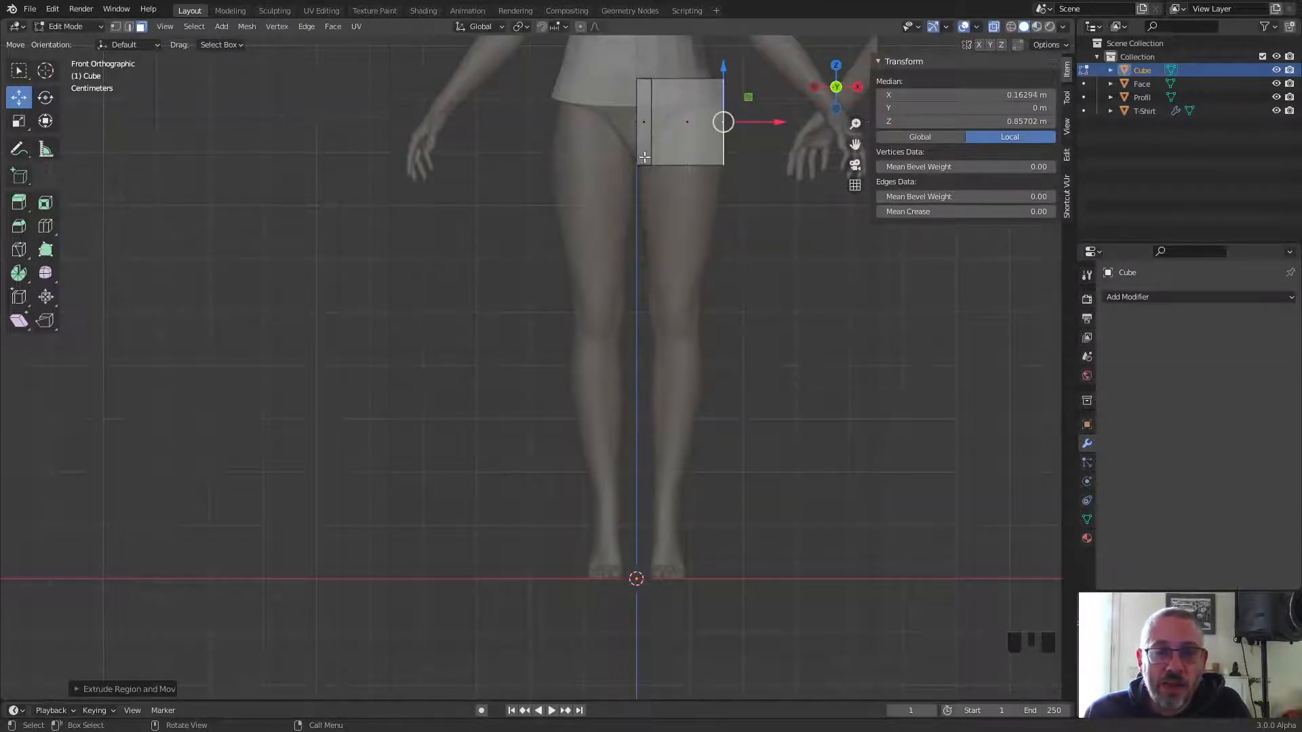
Step: Extrude the underside of the outer block down the thigh to about Z 0.48 m, just above the knee
click(685, 171)
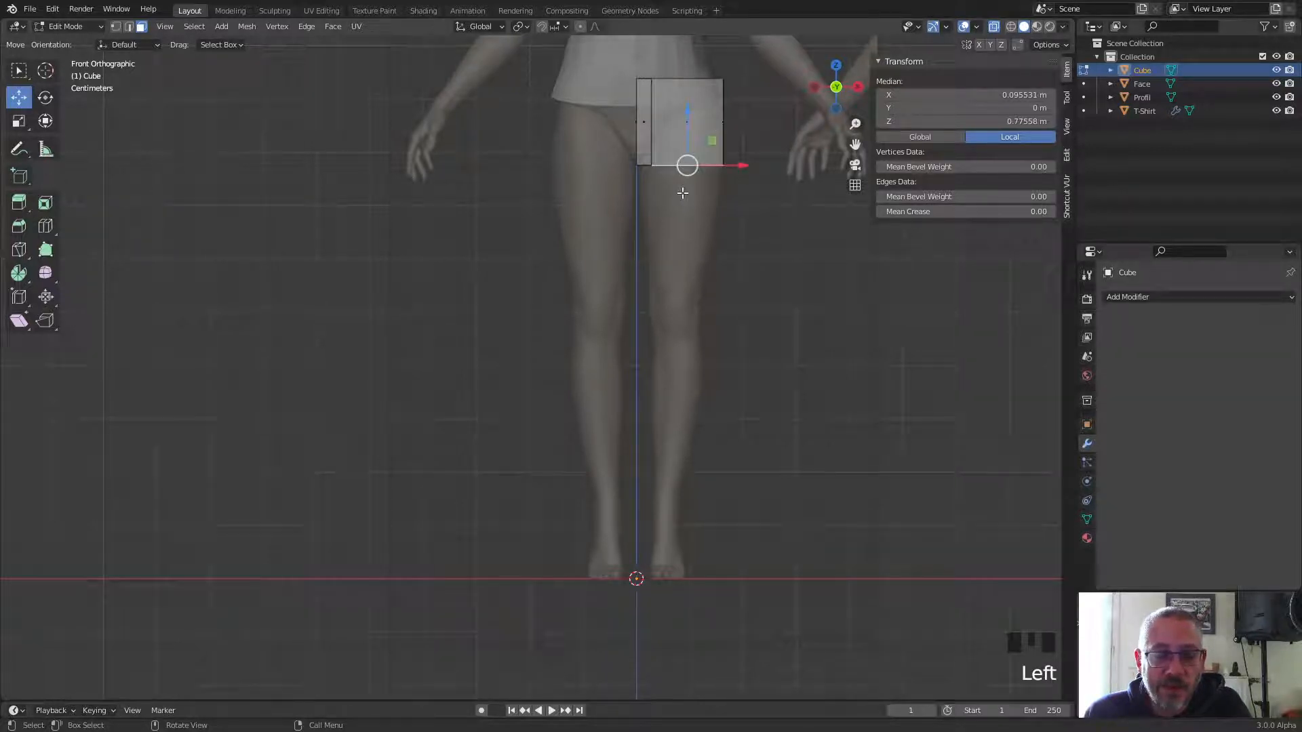
key(e)
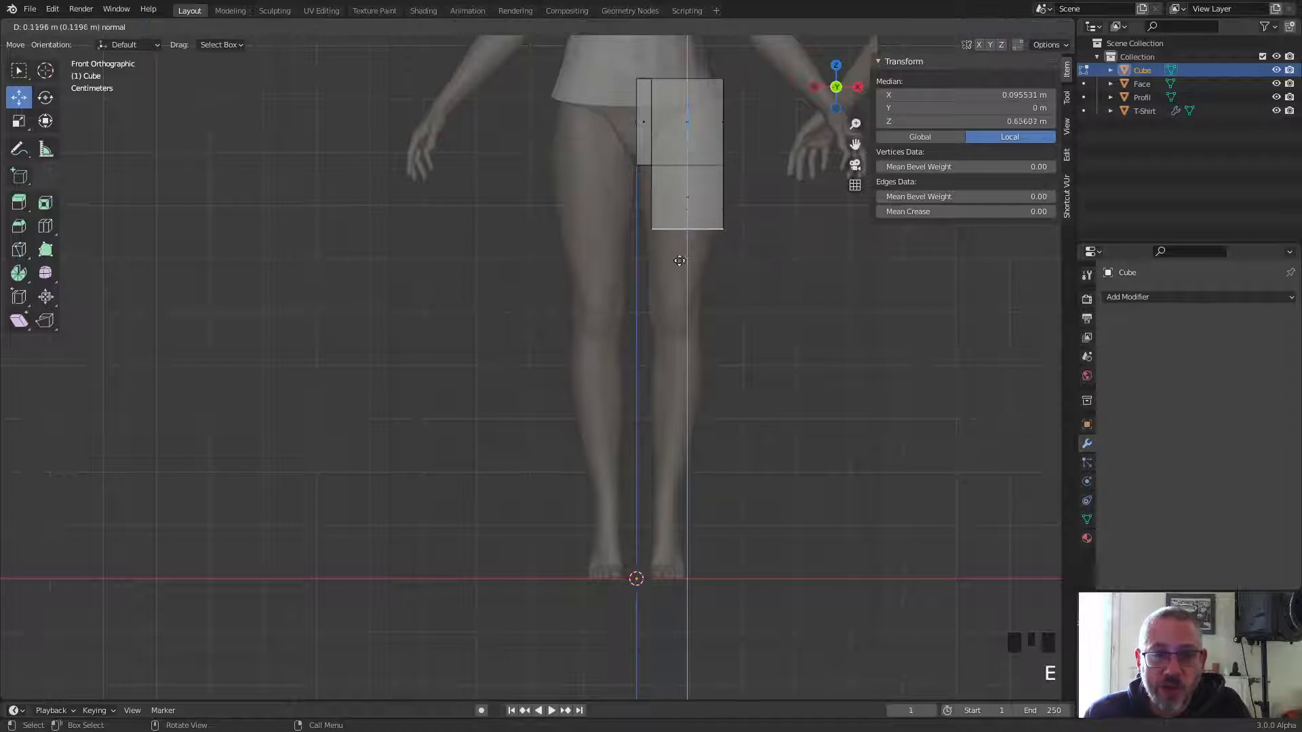
click(676, 349)
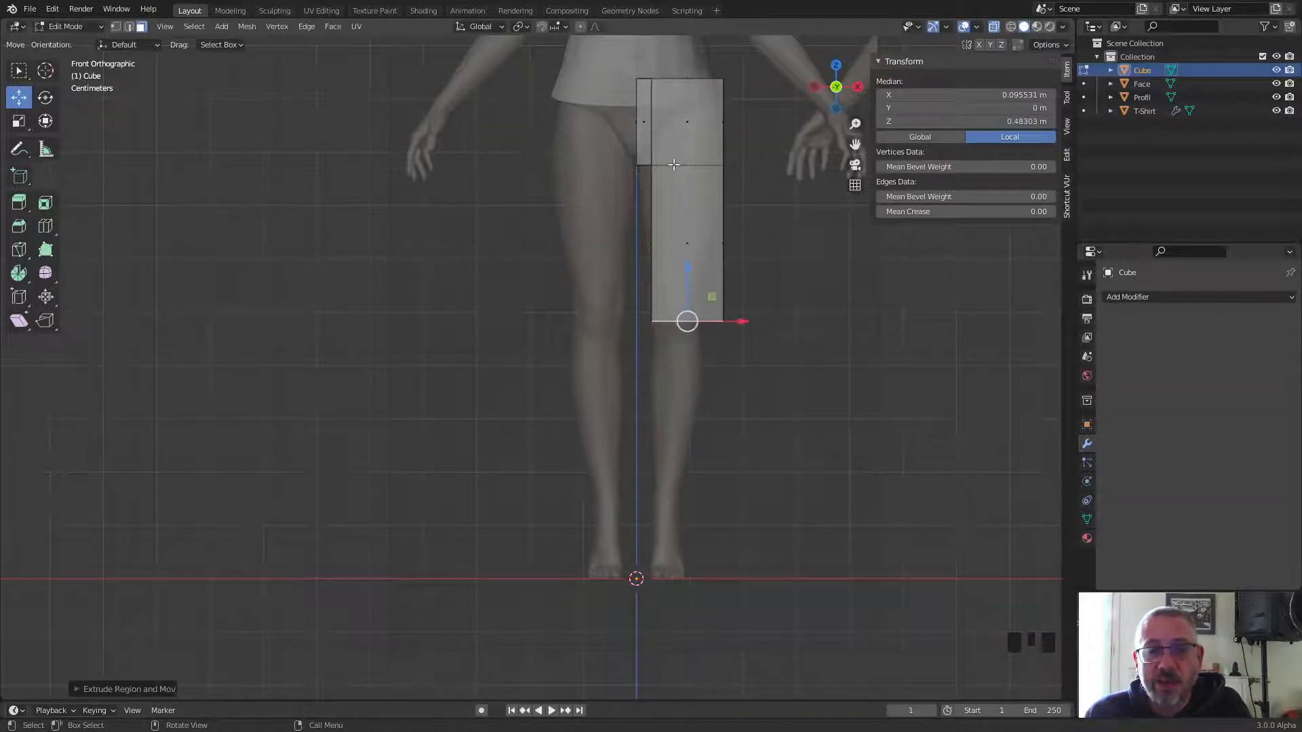
Step: In side view, move the front vertices in to the body's front and the back vertices to about Y 0.12 m
click(858, 87)
scroll(531, 273, down, 4)
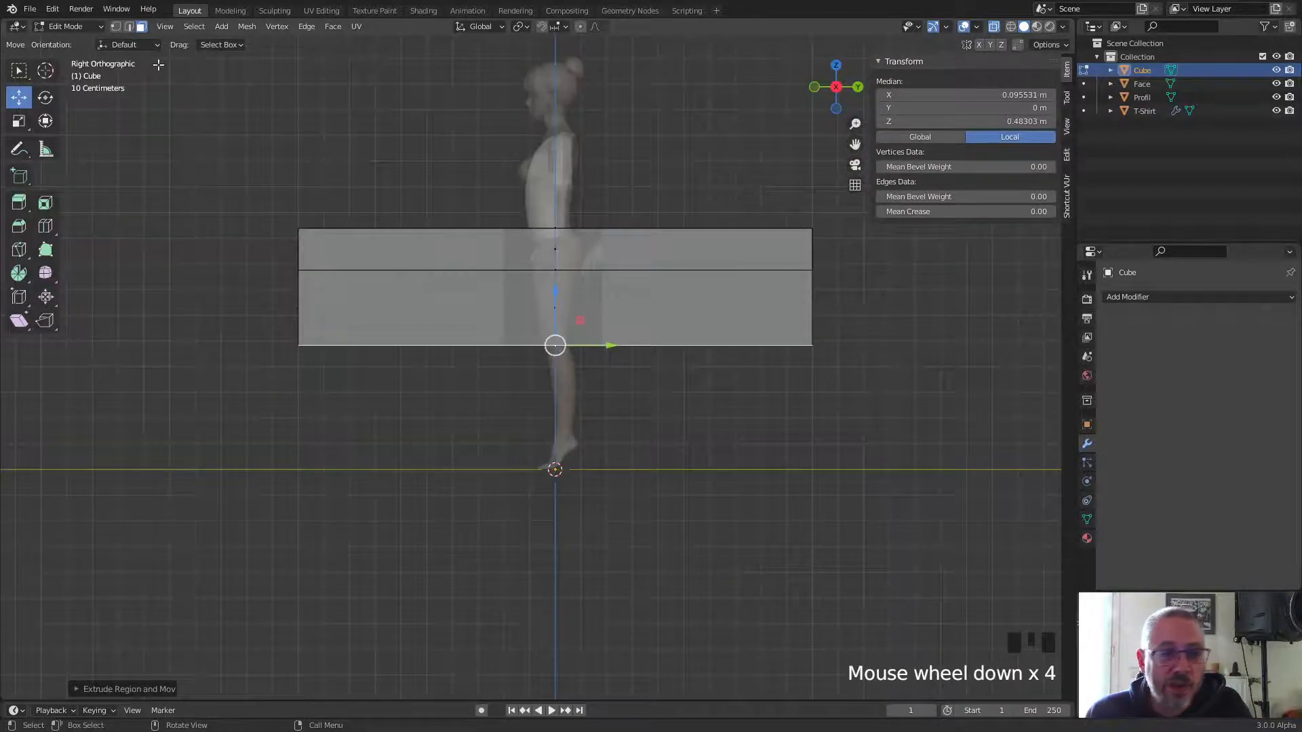
click(114, 28)
drag(187, 149, 348, 455)
drag(350, 277, 581, 282)
drag(780, 215, 866, 398)
drag(855, 275, 622, 289)
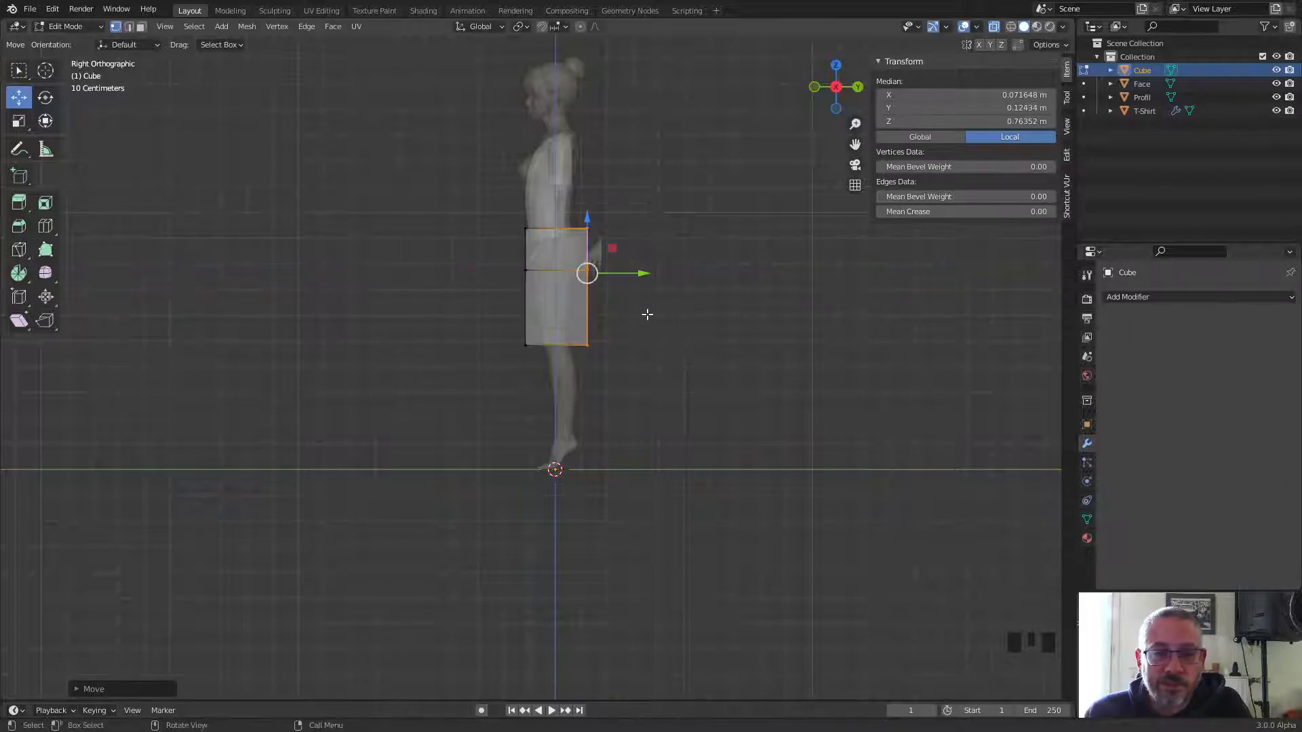
Step: Delete the face closing the lower end of the leg section
scroll(642, 312, up, 4)
middle_drag(621, 297, 685, 298)
key(3)
click(680, 307)
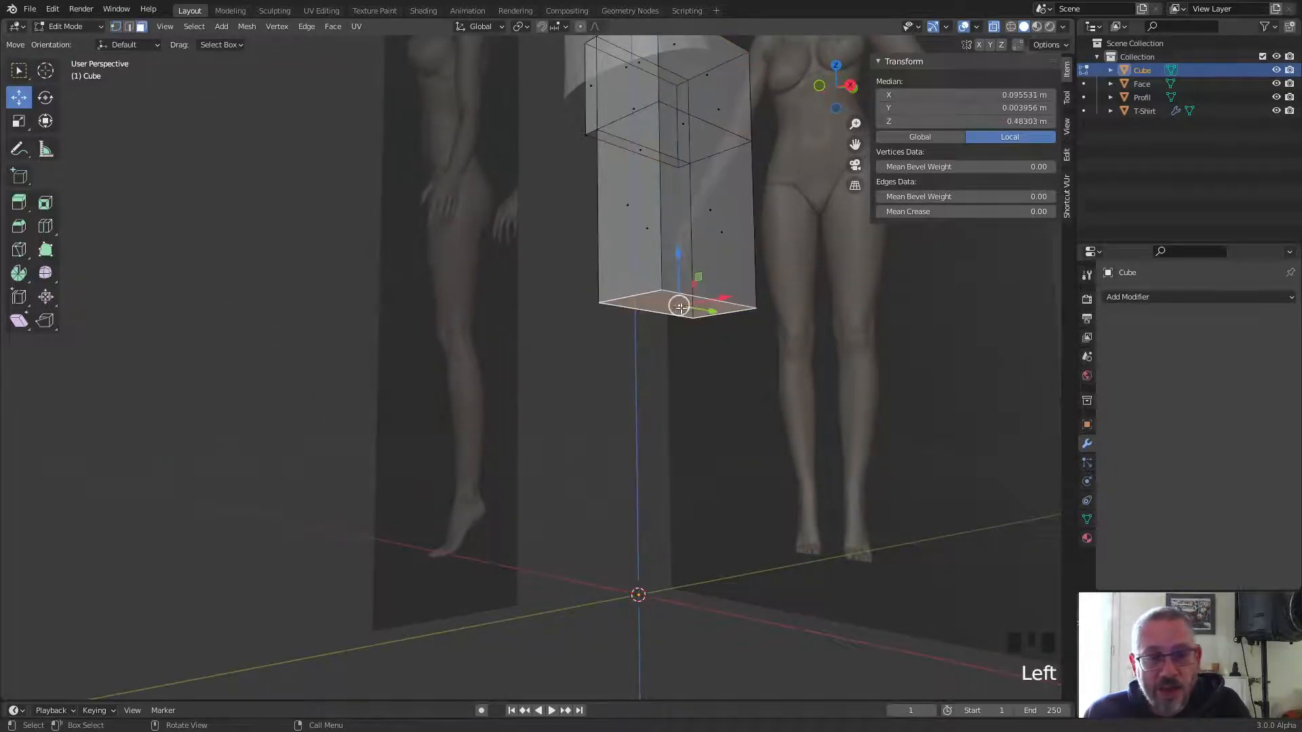
key(x)
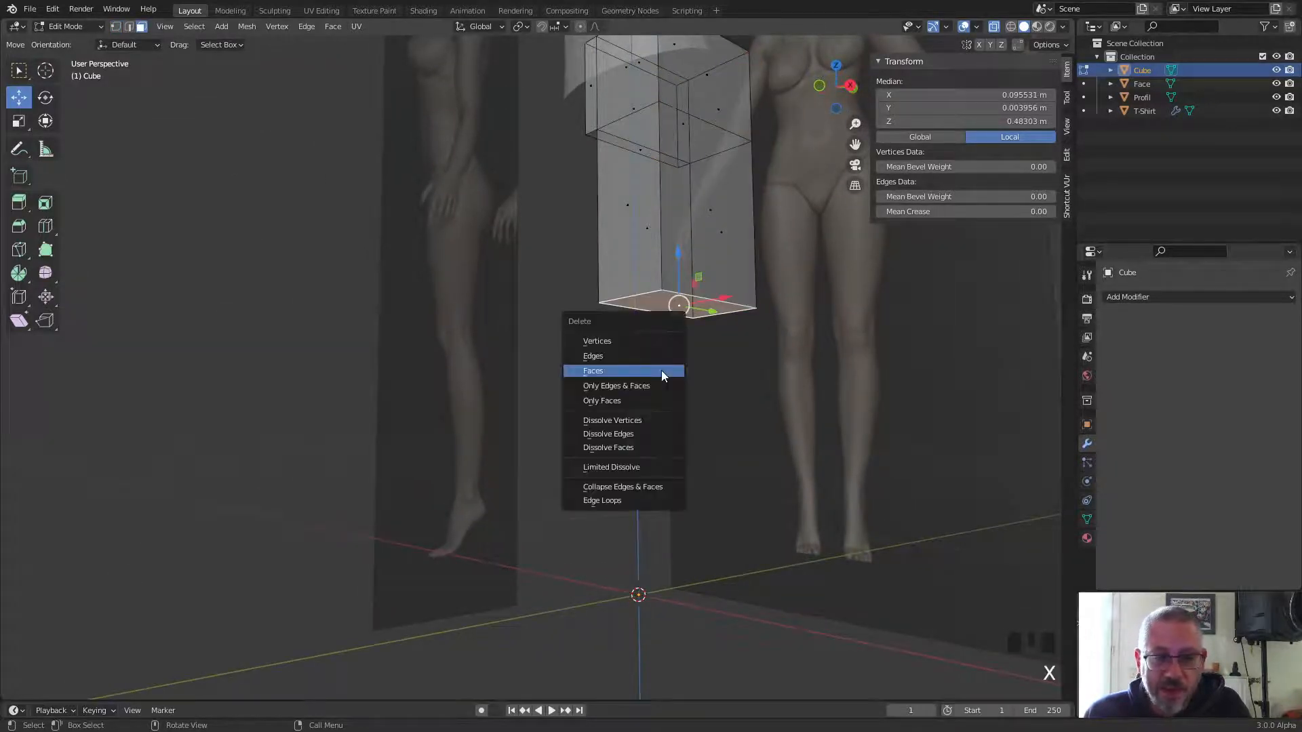
click(661, 371)
Step: Add a centred horizontal loop cut around the hip section above the leg
middle_drag(661, 370, 599, 396)
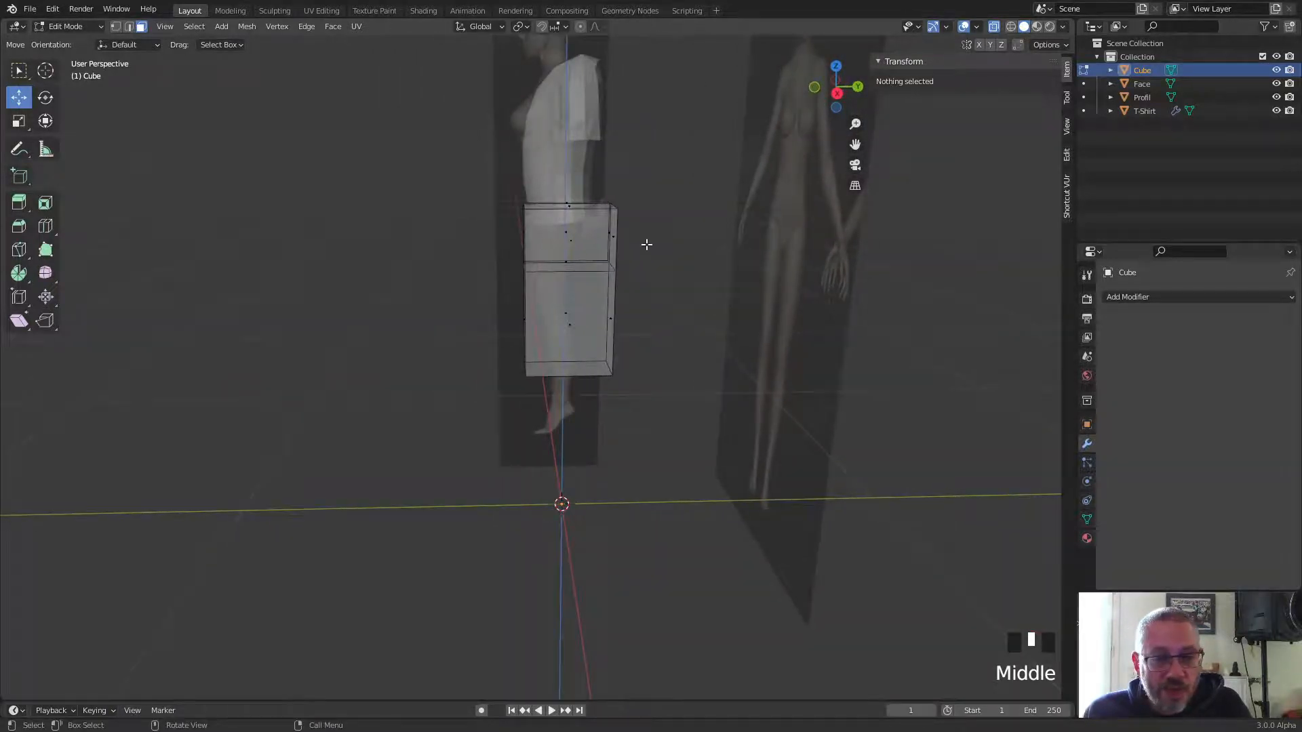
middle_drag(632, 242, 479, 237)
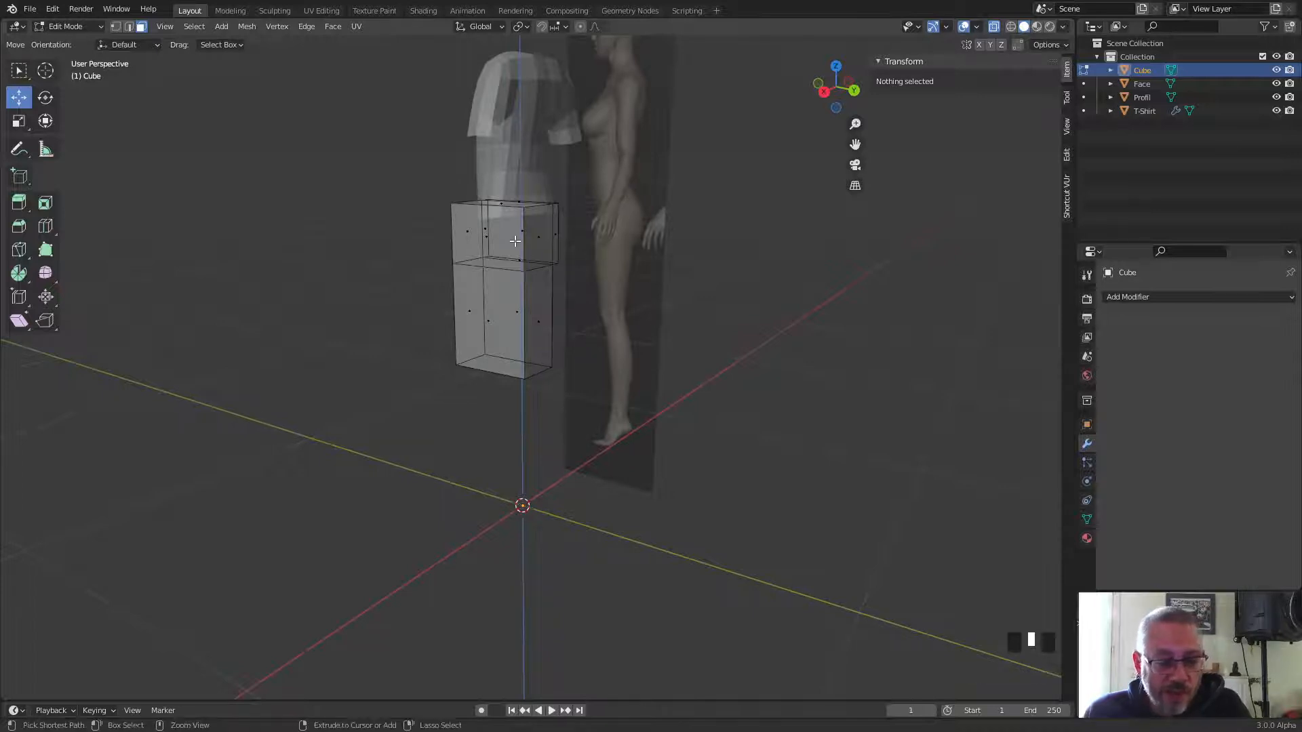
key(ctrl+r)
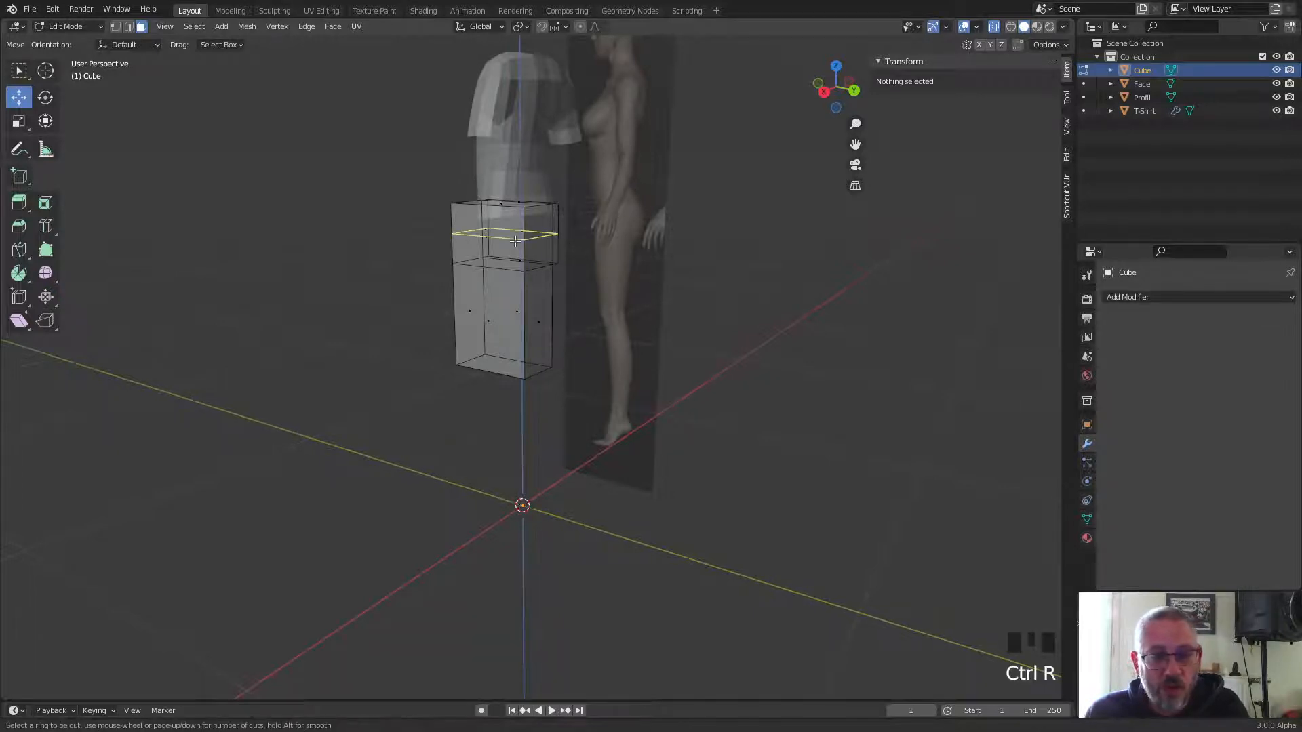
click(506, 234)
click(505, 234)
Step: Delete the two inner hip faces lying on the X = 0 centre plane
middle_drag(505, 234, 785, 262)
scroll(784, 262, up, 4)
shift+middle_drag(665, 184, 654, 348)
key(3)
click(603, 240)
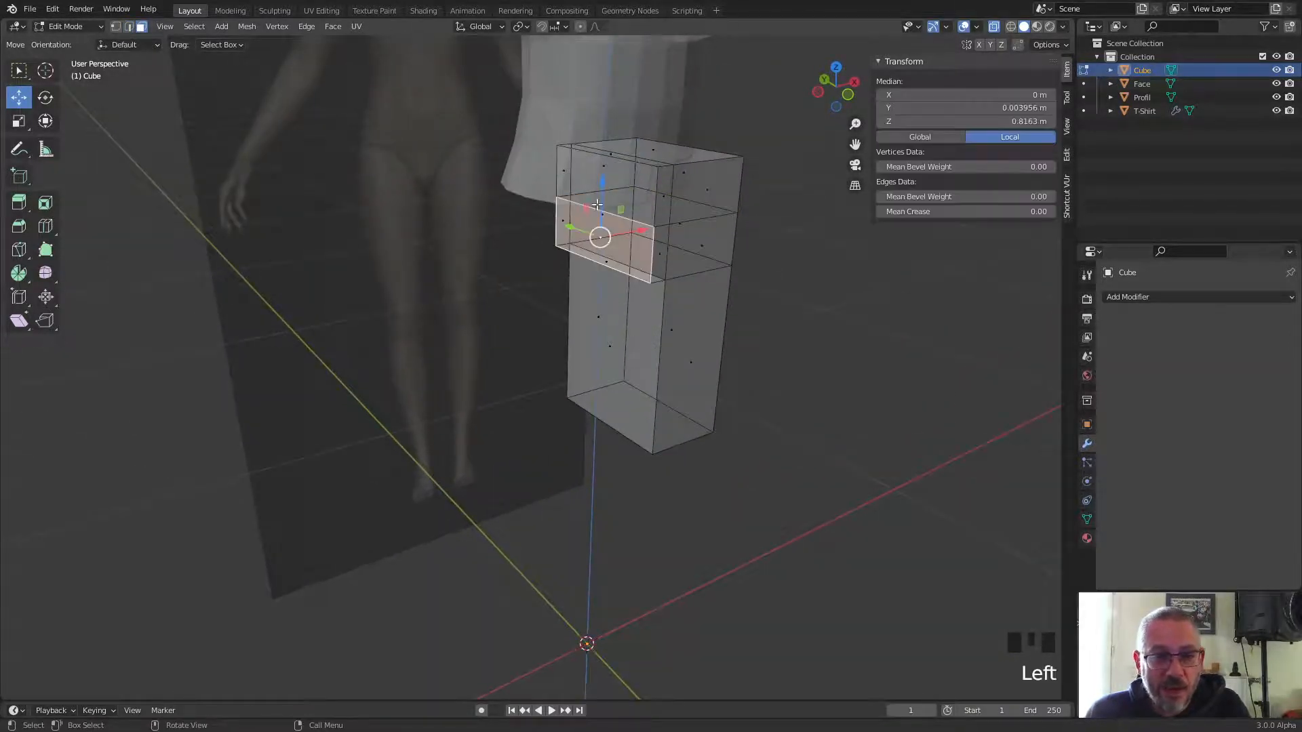
shift+click(605, 181)
middle_drag(605, 180, 611, 154)
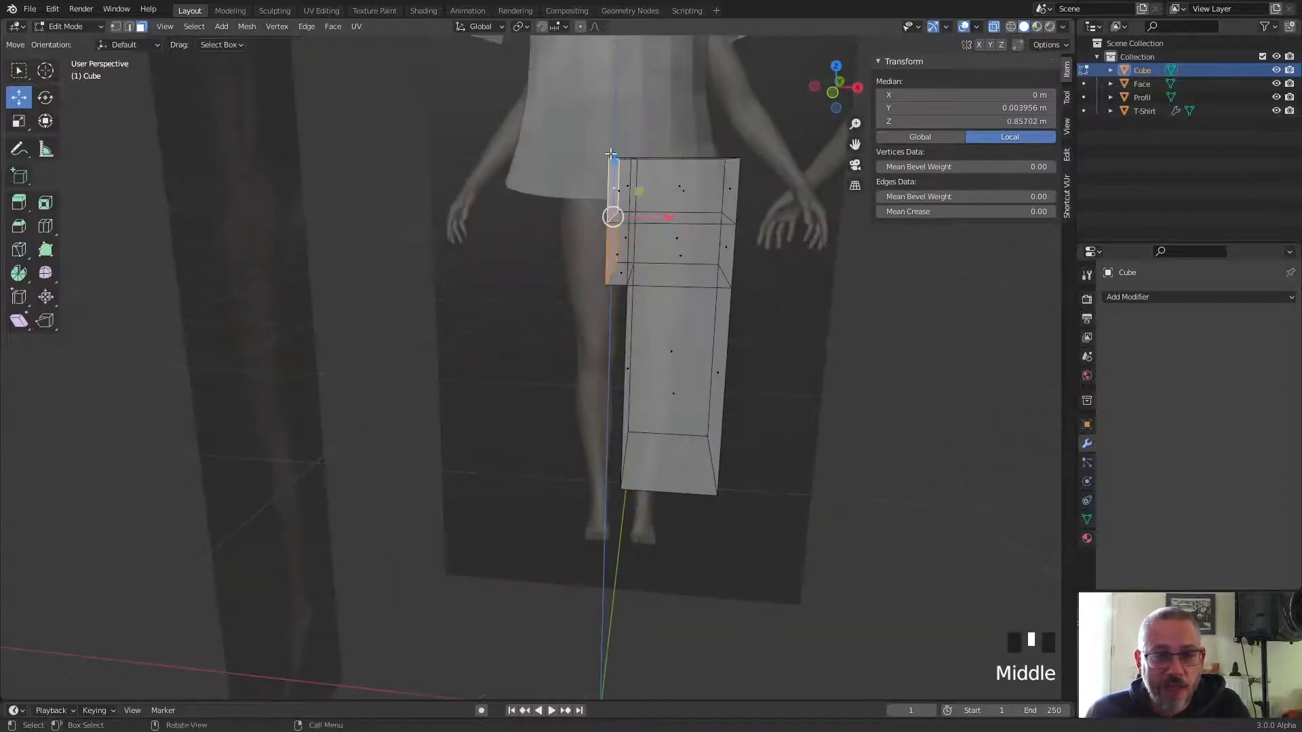
key(x)
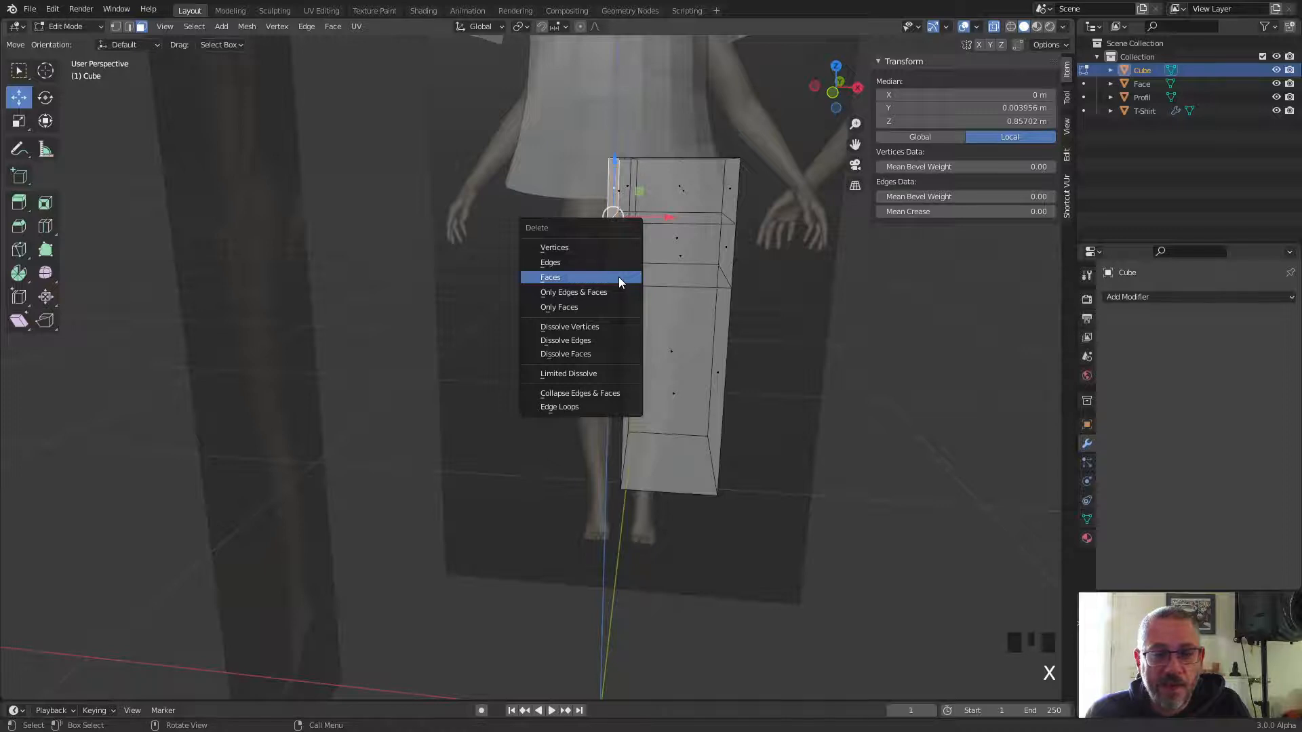
click(619, 276)
Step: In front view, move the inner leg vertices at crotch level in close to the X = 0 centre line
mouse_move(706, 335)
middle_down()
mouse_move(735, 340)
mouse_move(722, 338)
middle_up()
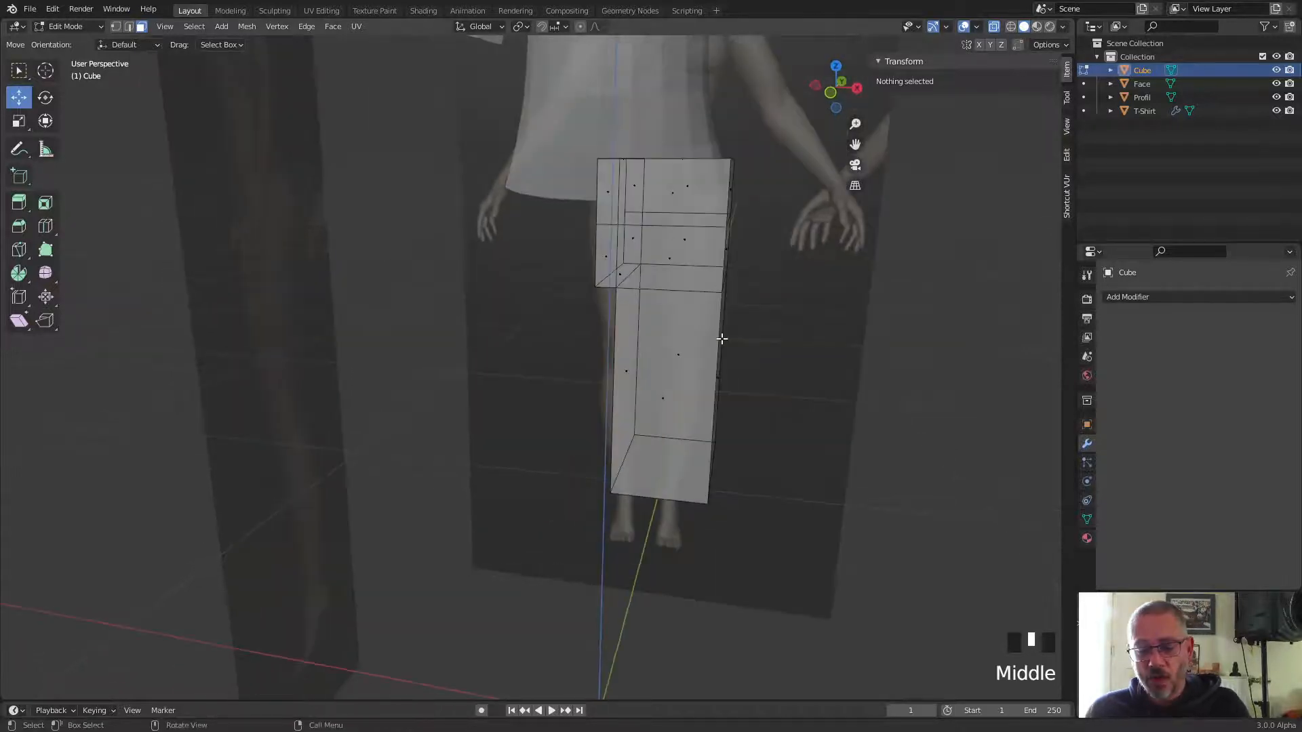
key(KP_1)
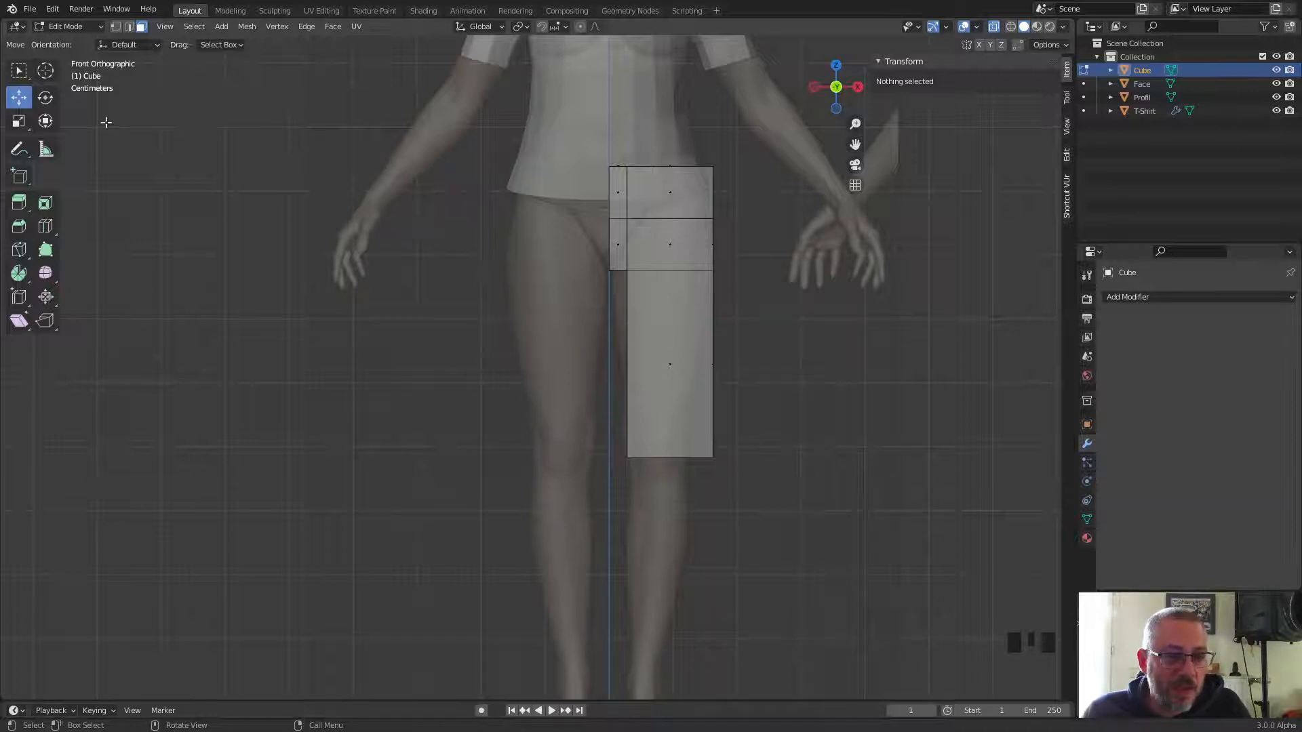
click(117, 28)
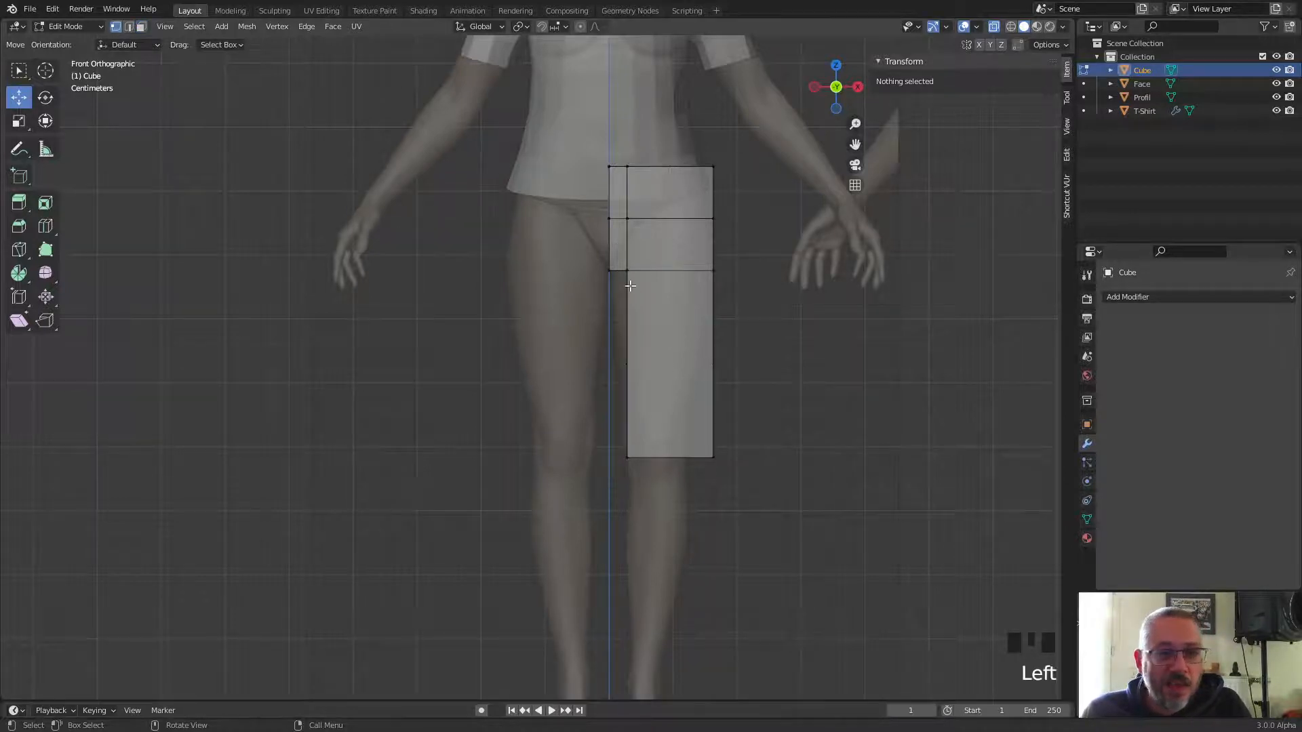
scroll(629, 287, up, 3)
shift+middle_drag(633, 285, 535, 369)
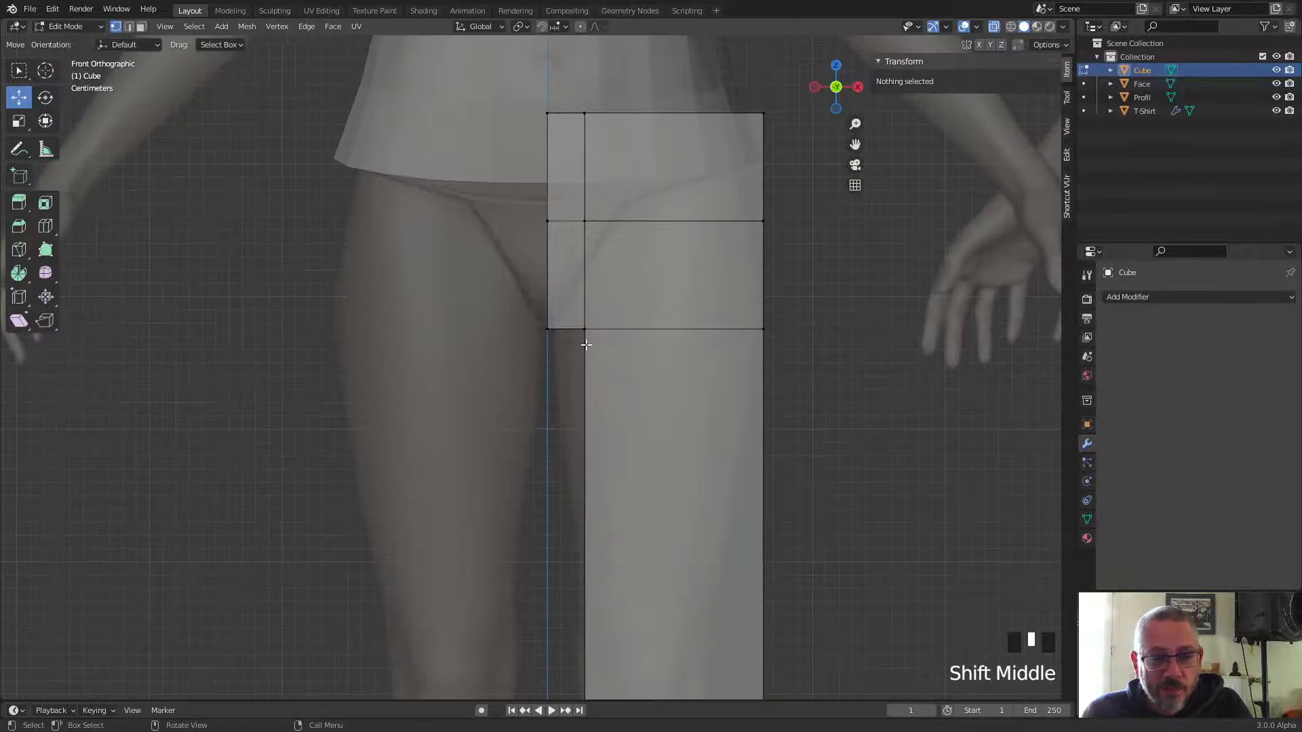
scroll(586, 346, up, 2)
click(601, 312)
click(562, 303)
drag(551, 281, 551, 269)
drag(626, 332, 566, 301)
Step: Move the dividing edge's waist vertices outward to about X 0.078 m, slanting the edge from crotch to waist
click(605, 157)
drag(641, 157, 677, 163)
scroll(577, 140, down, 3)
click(577, 148)
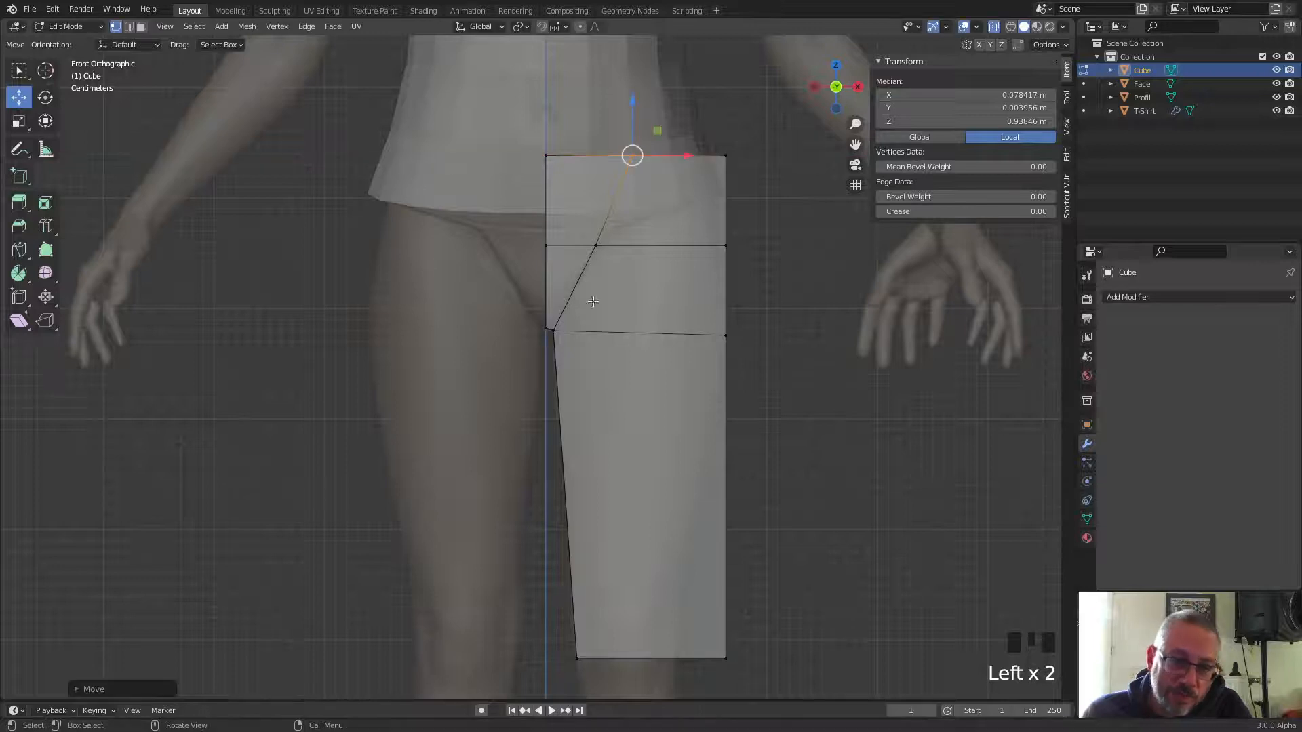
Step: Move the outer waist vertices in to about X 0.141 m and nudge the outer crotch-level vertices slightly outward
click(743, 144)
drag(761, 156, 737, 158)
click(721, 327)
drag(749, 335, 750, 335)
Step: Raise the leg hem to about Z 0.641 m and move its inner vertices in to about X 0.013 m
drag(545, 637, 800, 674)
drag(648, 617, 637, 439)
click(569, 468)
drag(620, 489, 595, 486)
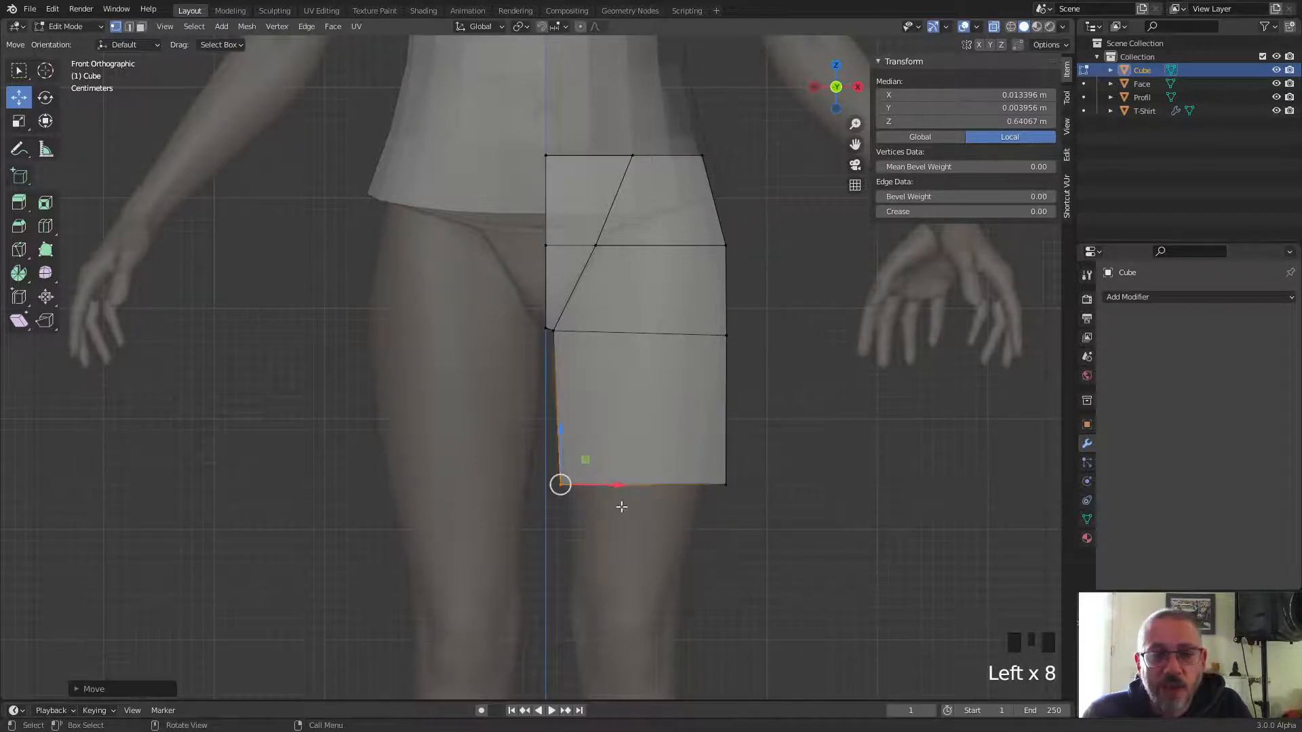
Step: Delete the two faces closing the waist opening
middle_drag(761, 374, 536, 444)
key(2)
click(437, 234)
key(3)
click(437, 234)
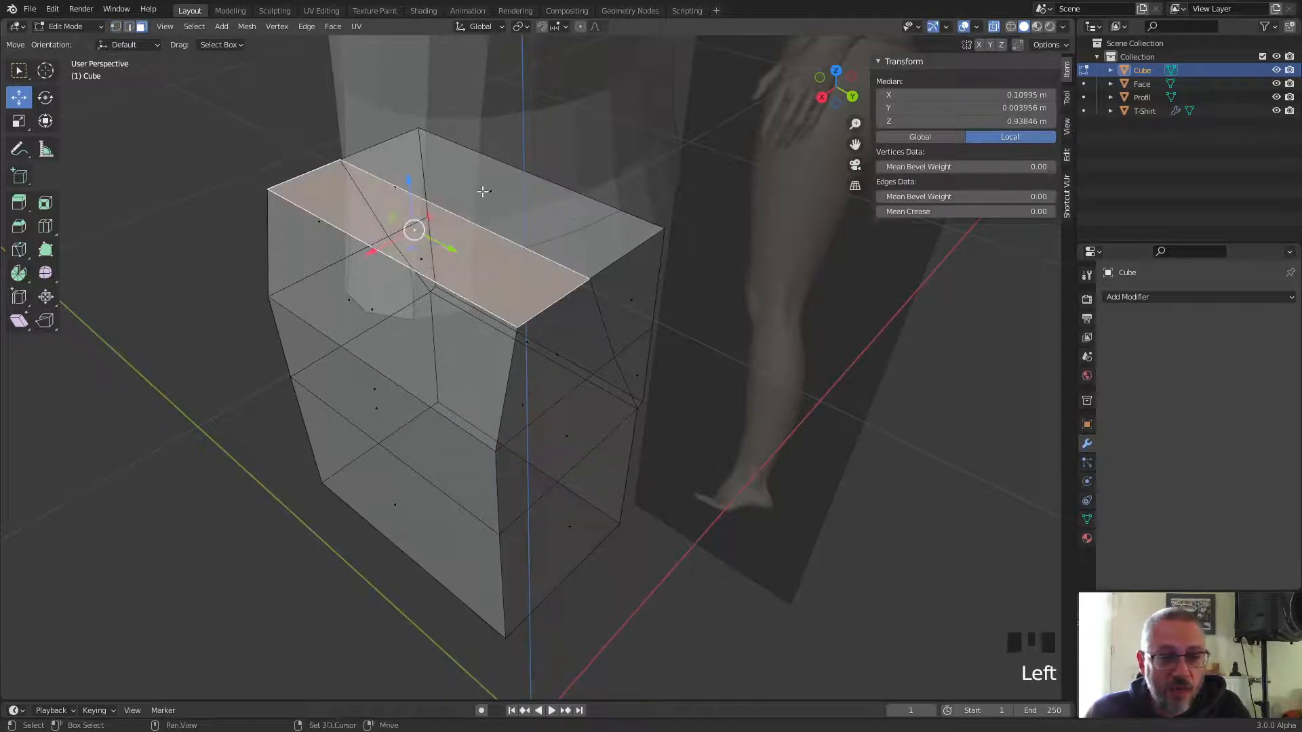
shift+click(496, 192)
key(x)
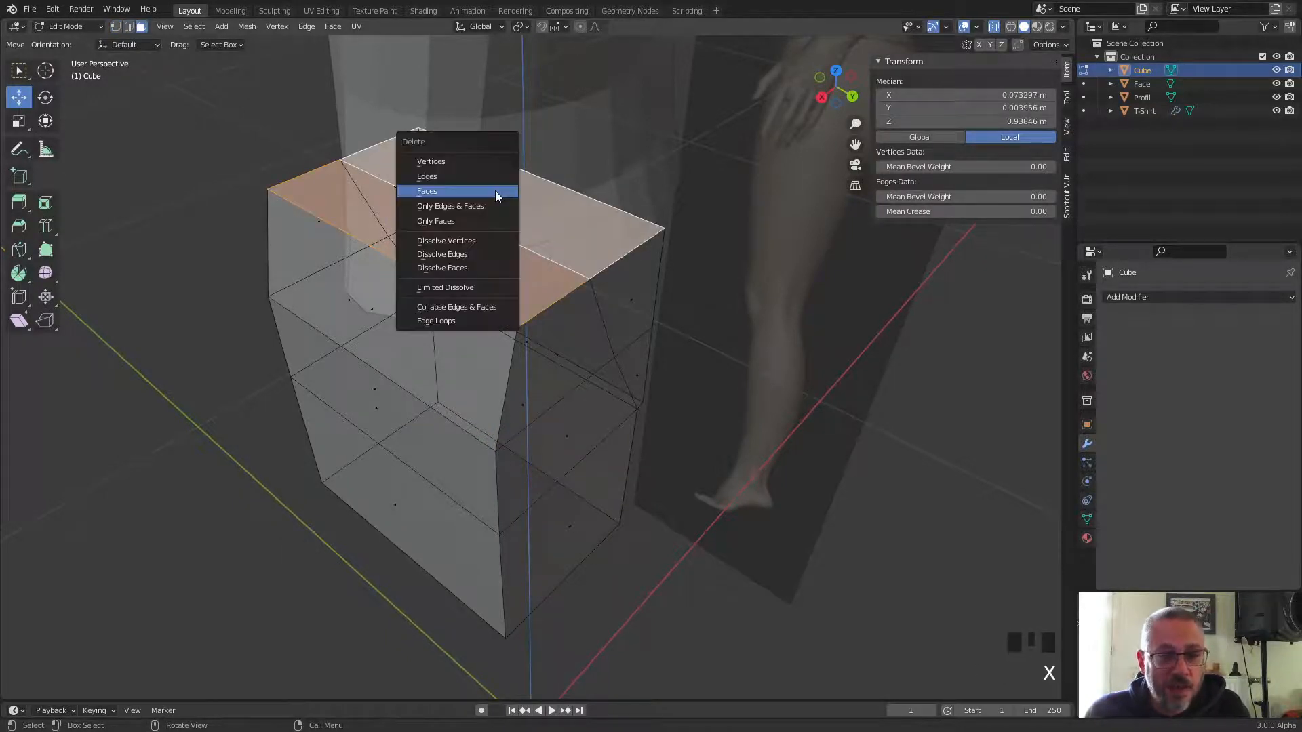
click(495, 191)
middle_drag(495, 197, 567, 237)
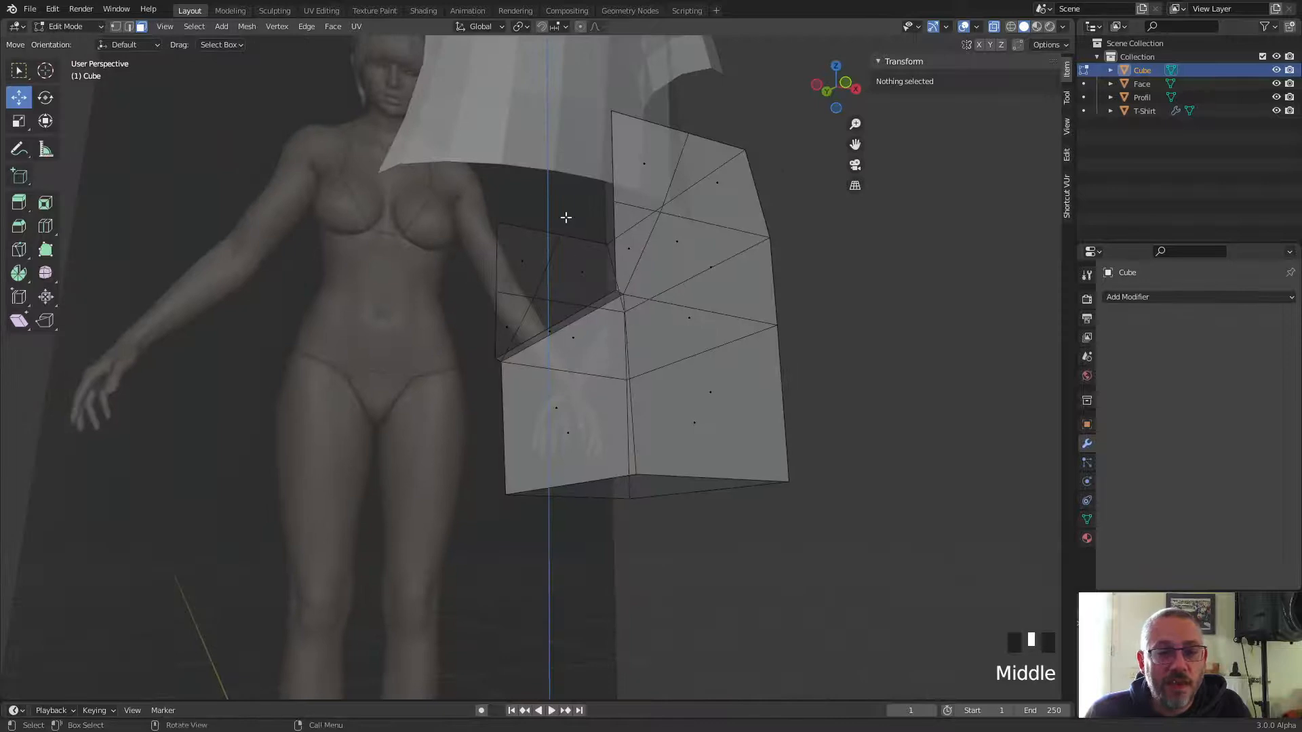
Step: Leave mesh editing and add a Mirror modifier on the X axis to the half shorts
middle_drag(691, 348, 653, 355)
key(Tab)
scroll(639, 377, down, 1)
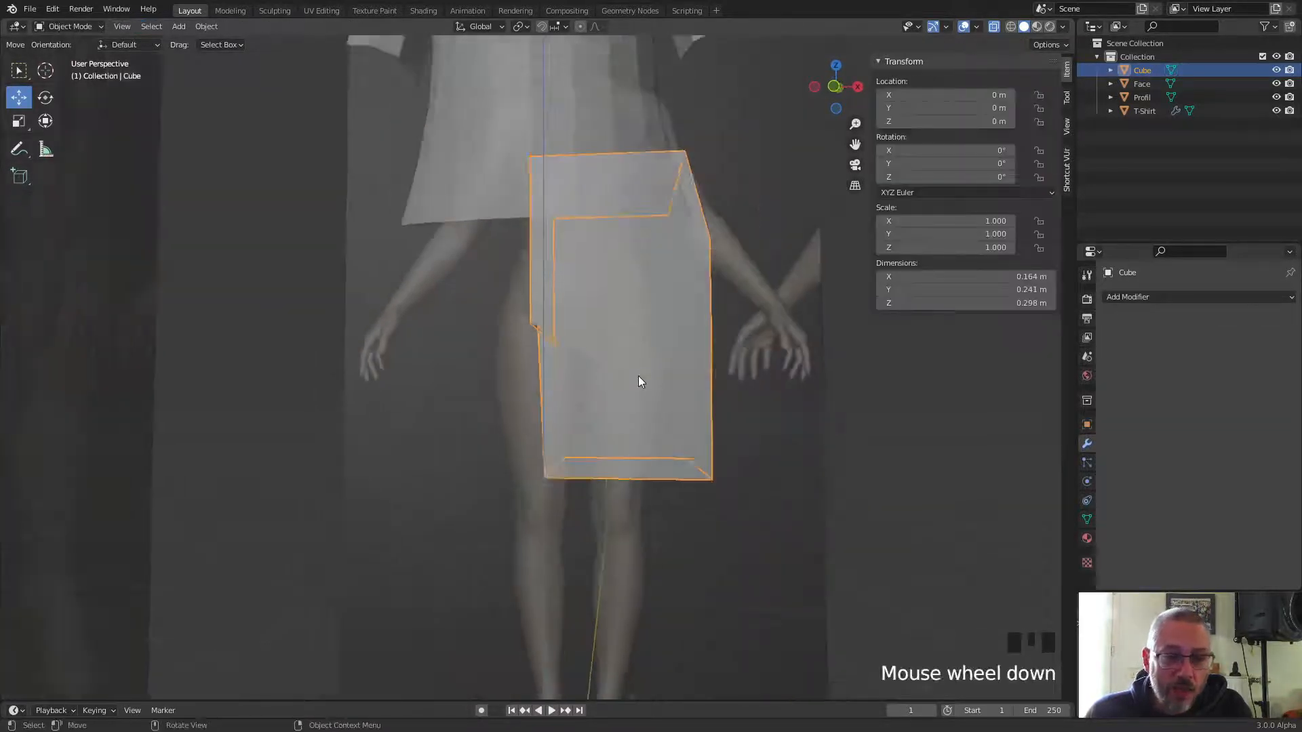
scroll(639, 381, down, 1)
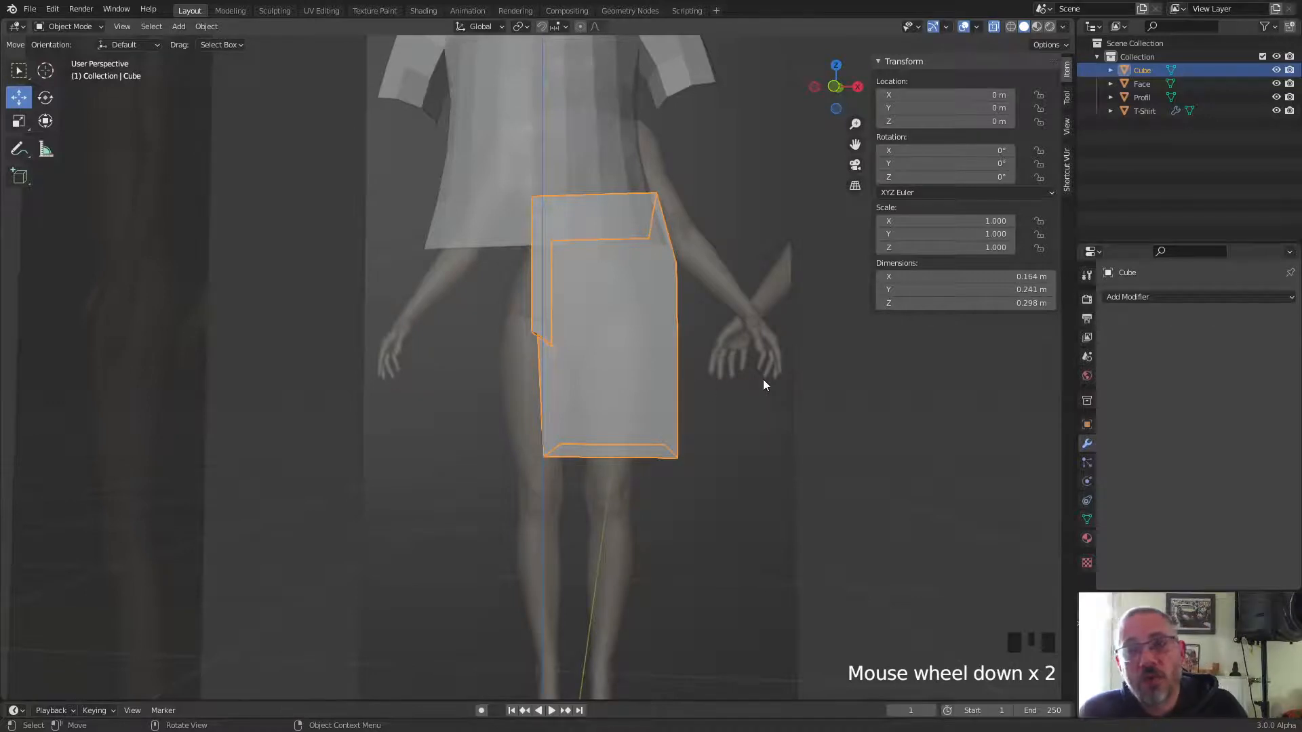
click(1150, 299)
click(1149, 297)
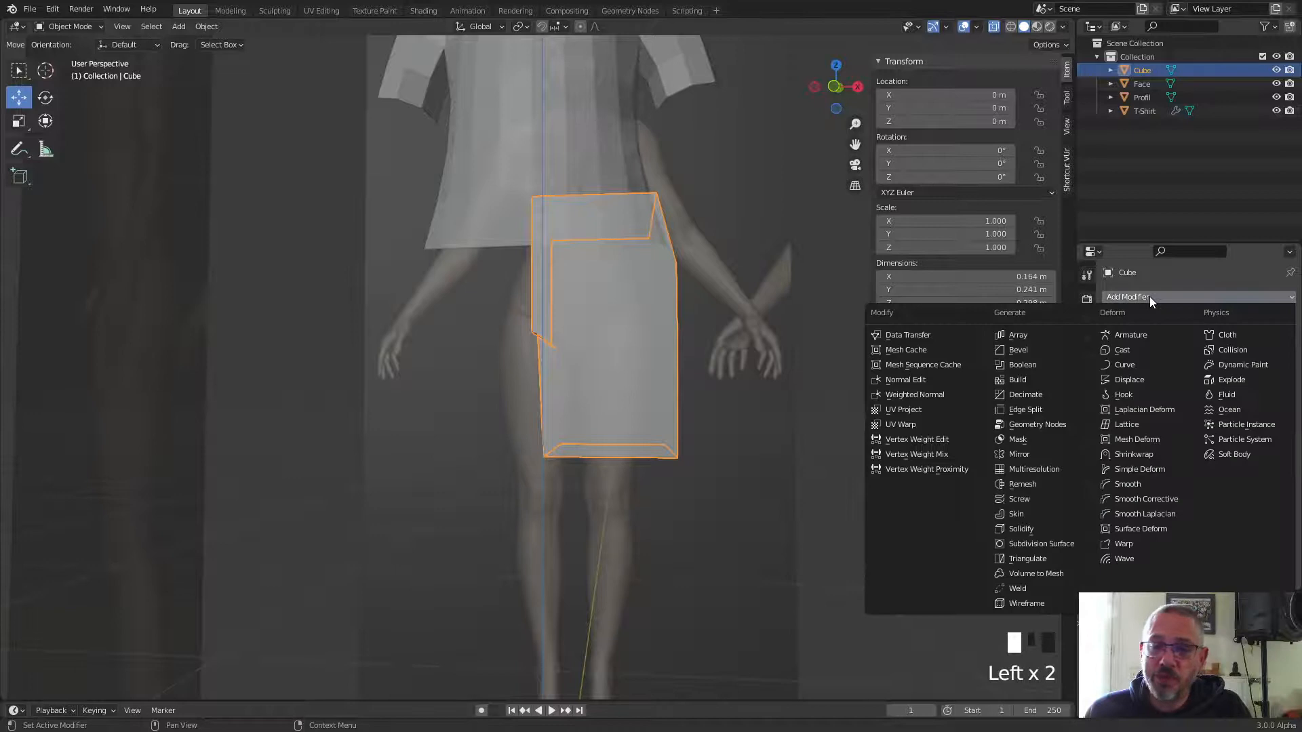
click(1056, 452)
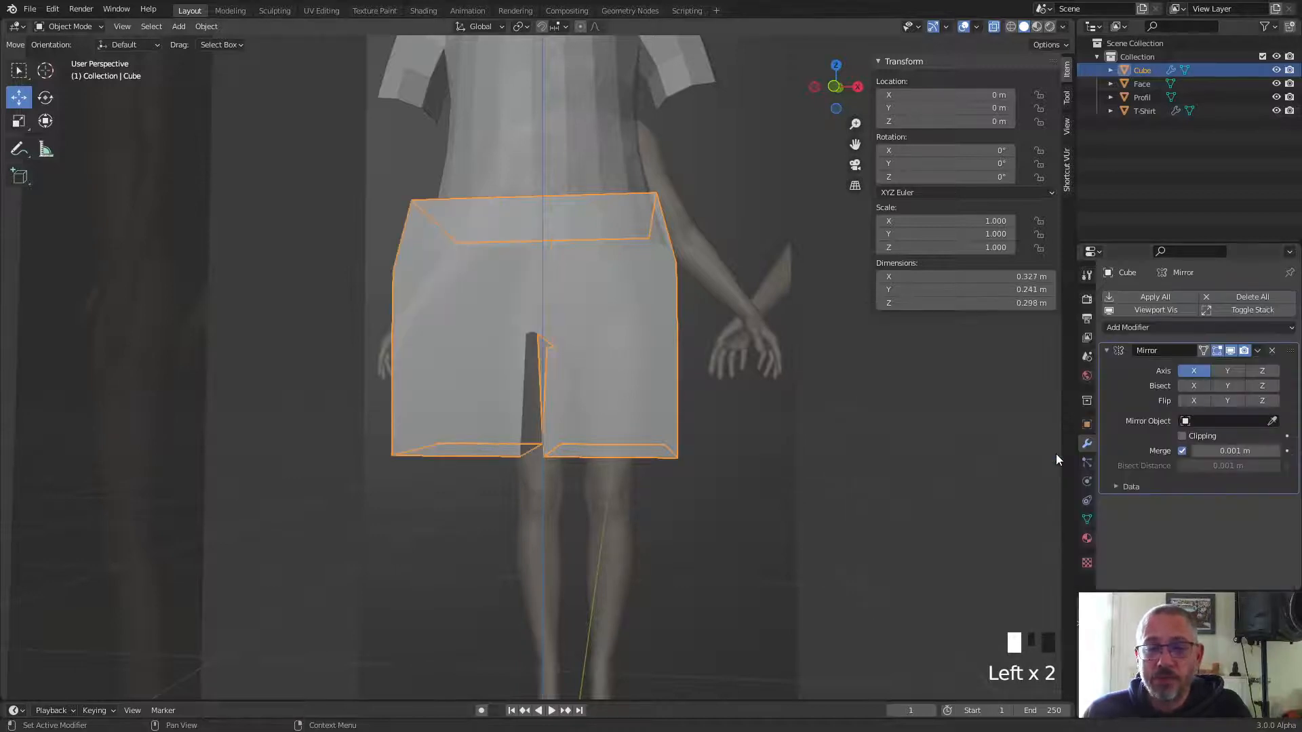
Step: Add a Subdivision Surface modifier and enable Clipping on the Mirror modifier
click(1180, 326)
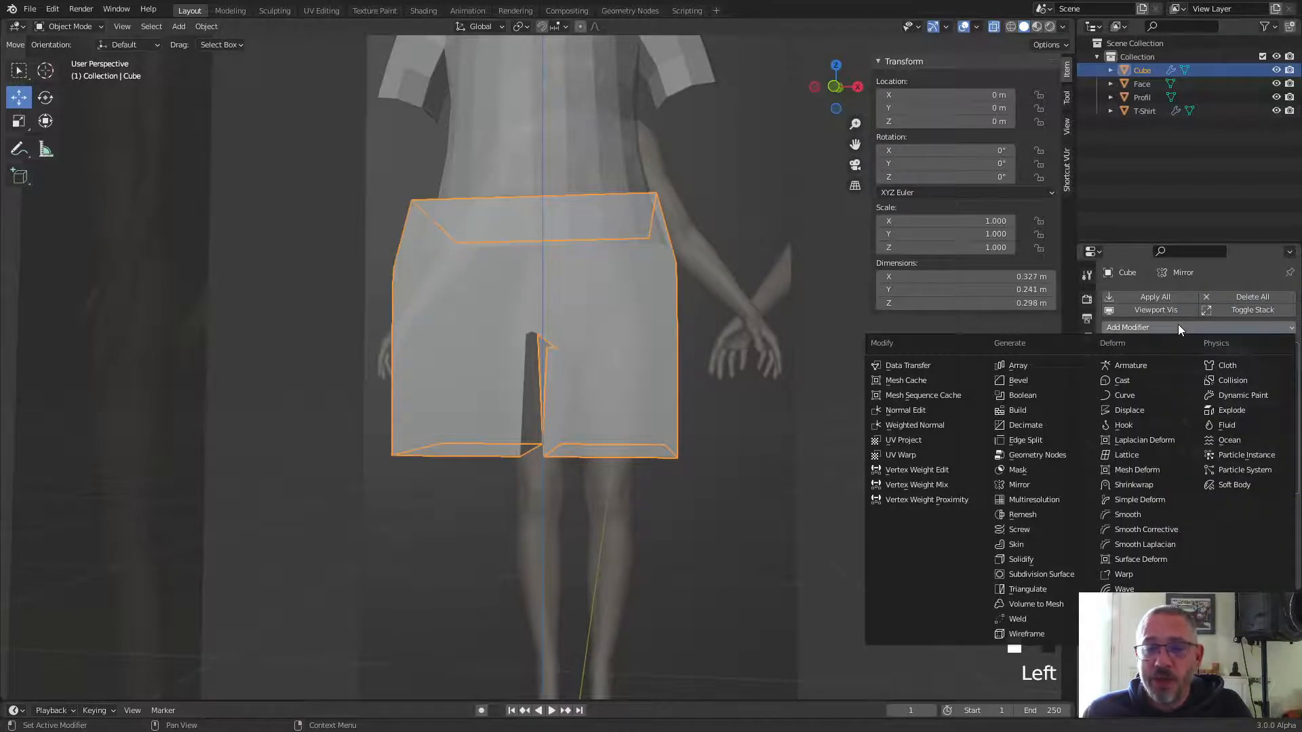
click(1056, 573)
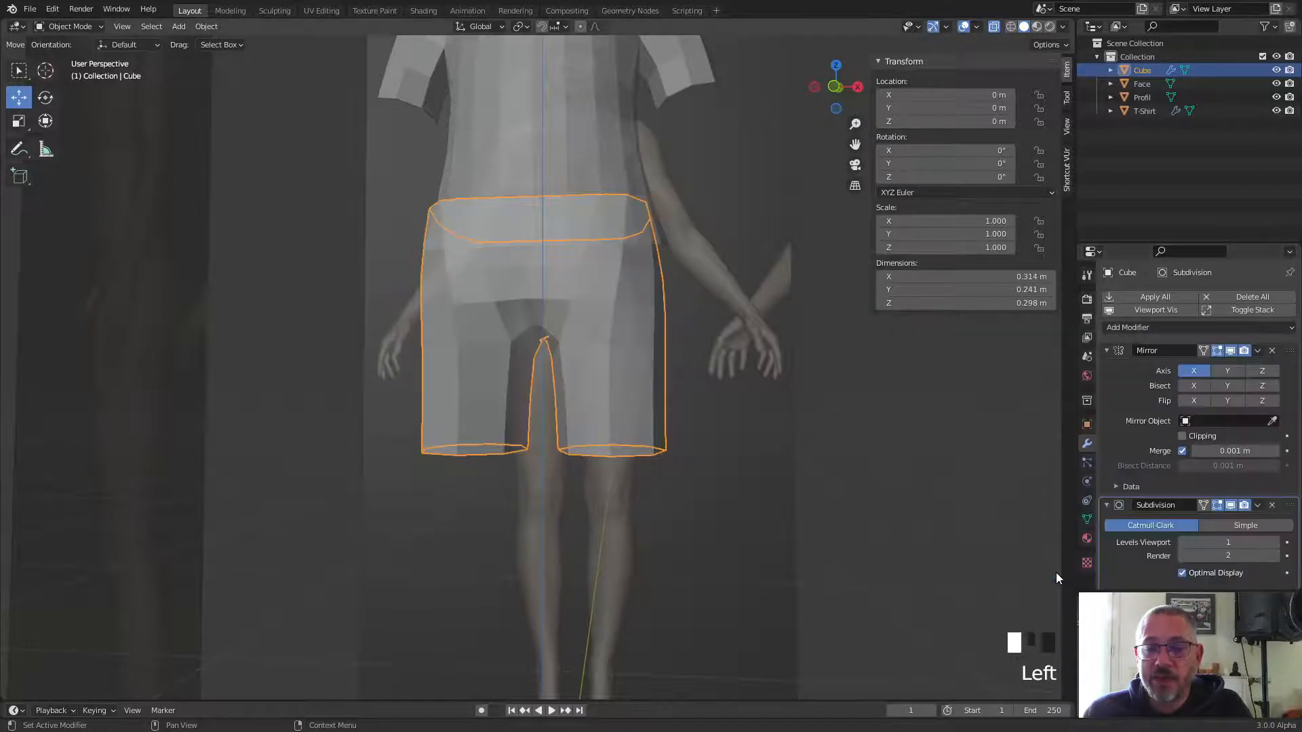
click(1182, 436)
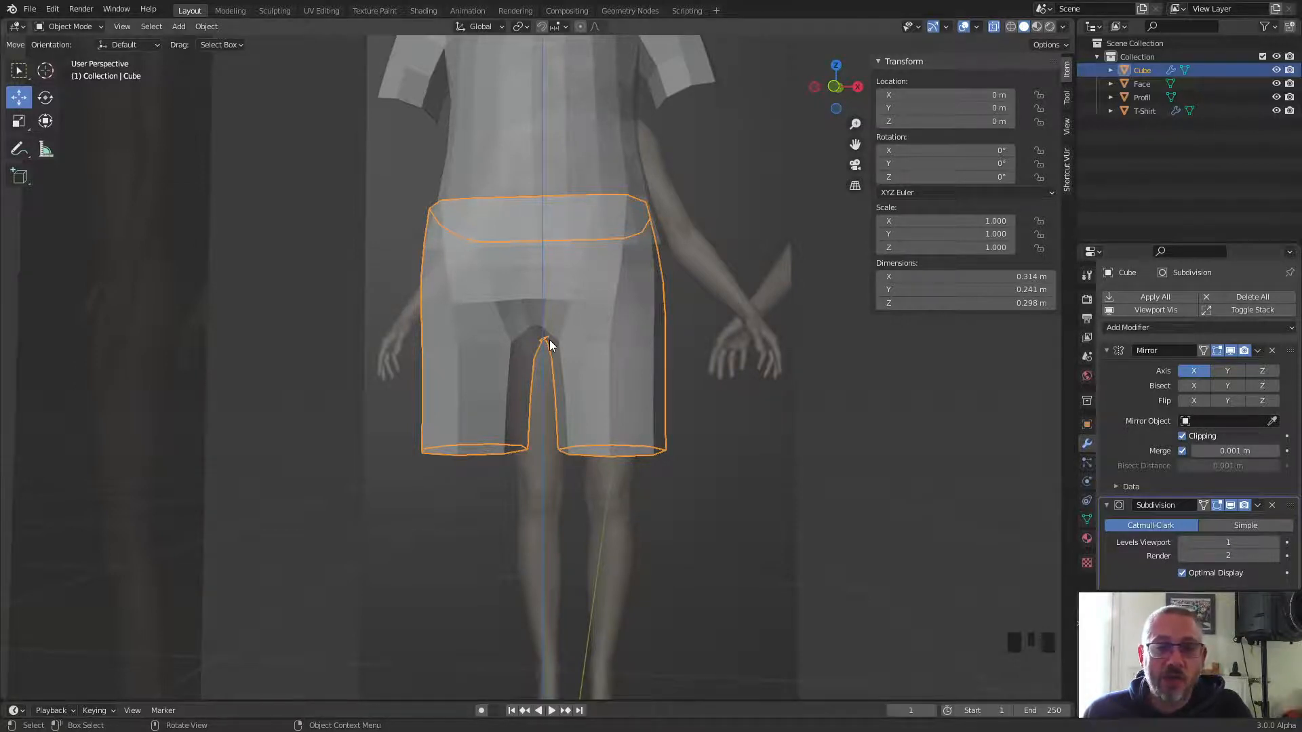
middle_drag(684, 417, 645, 548)
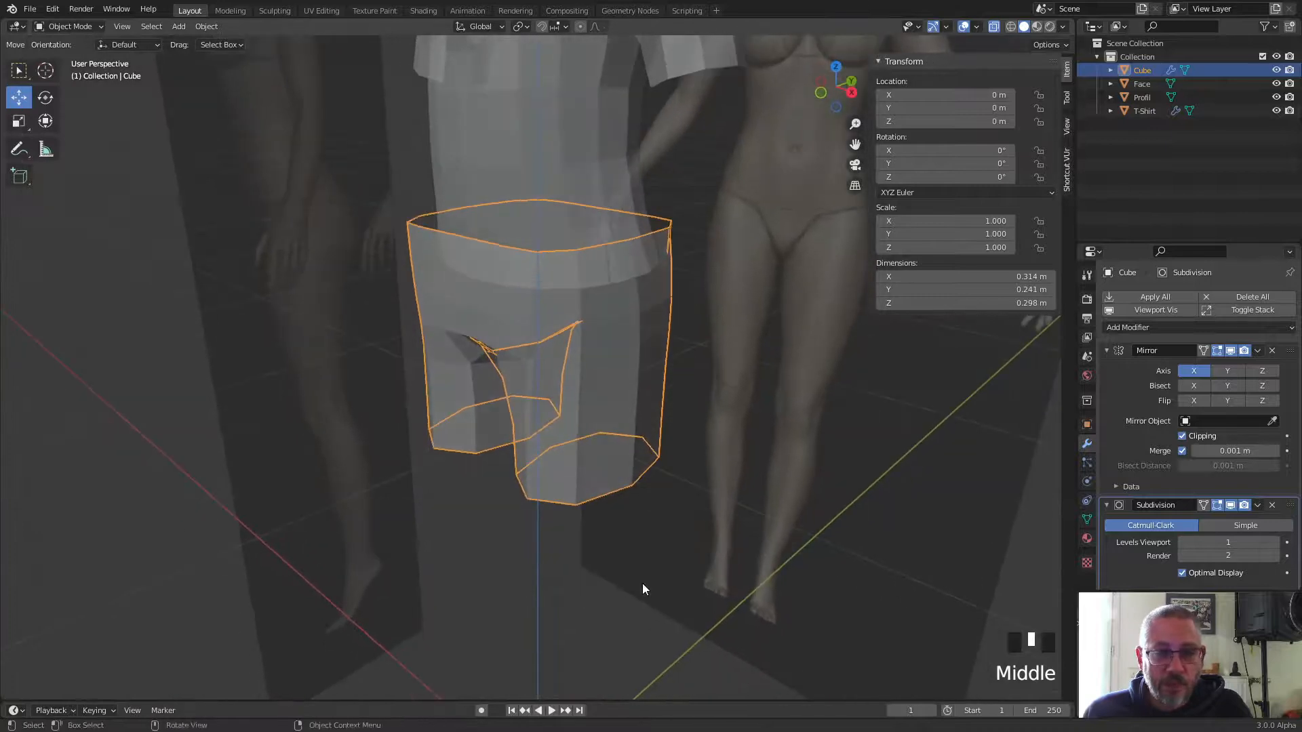
click(617, 615)
mouse_move(617, 614)
middle_down()
mouse_move(628, 588)
mouse_move(677, 611)
mouse_move(771, 590)
mouse_move(573, 609)
mouse_move(436, 597)
mouse_move(588, 588)
mouse_move(633, 600)
middle_up()
click(592, 407)
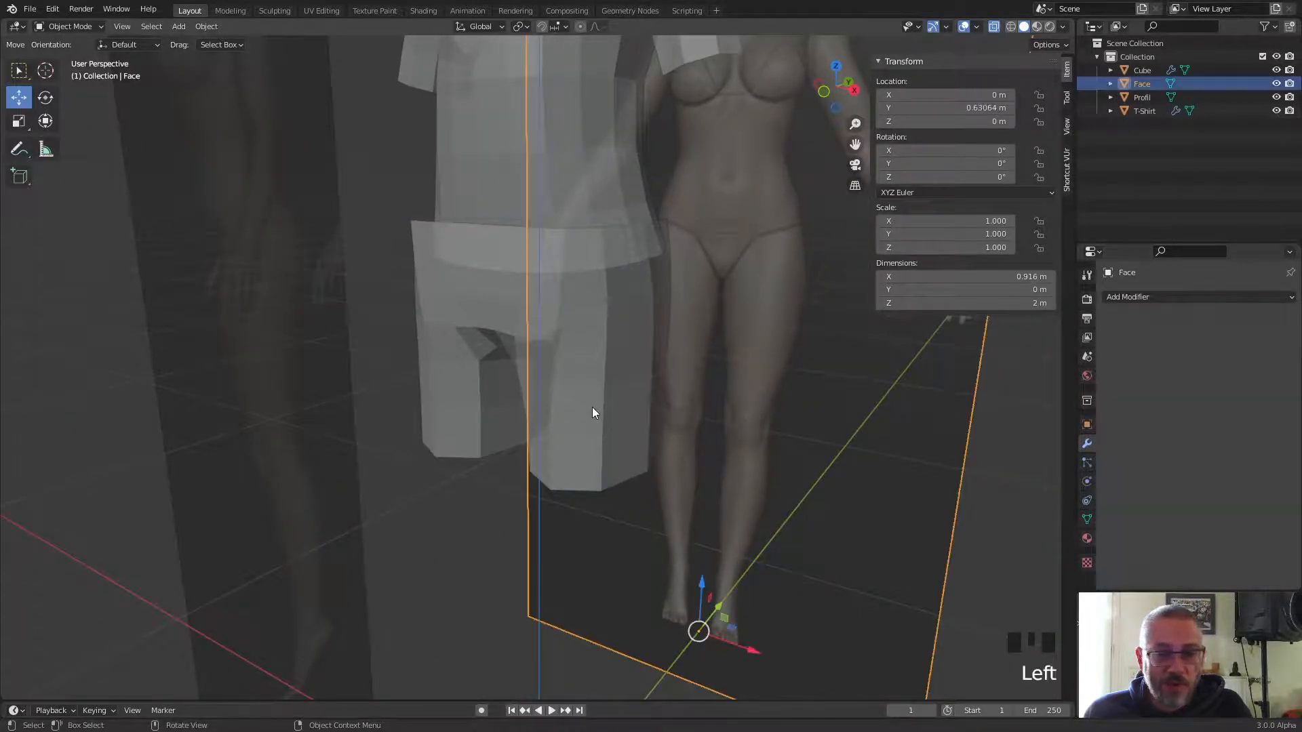
click(452, 393)
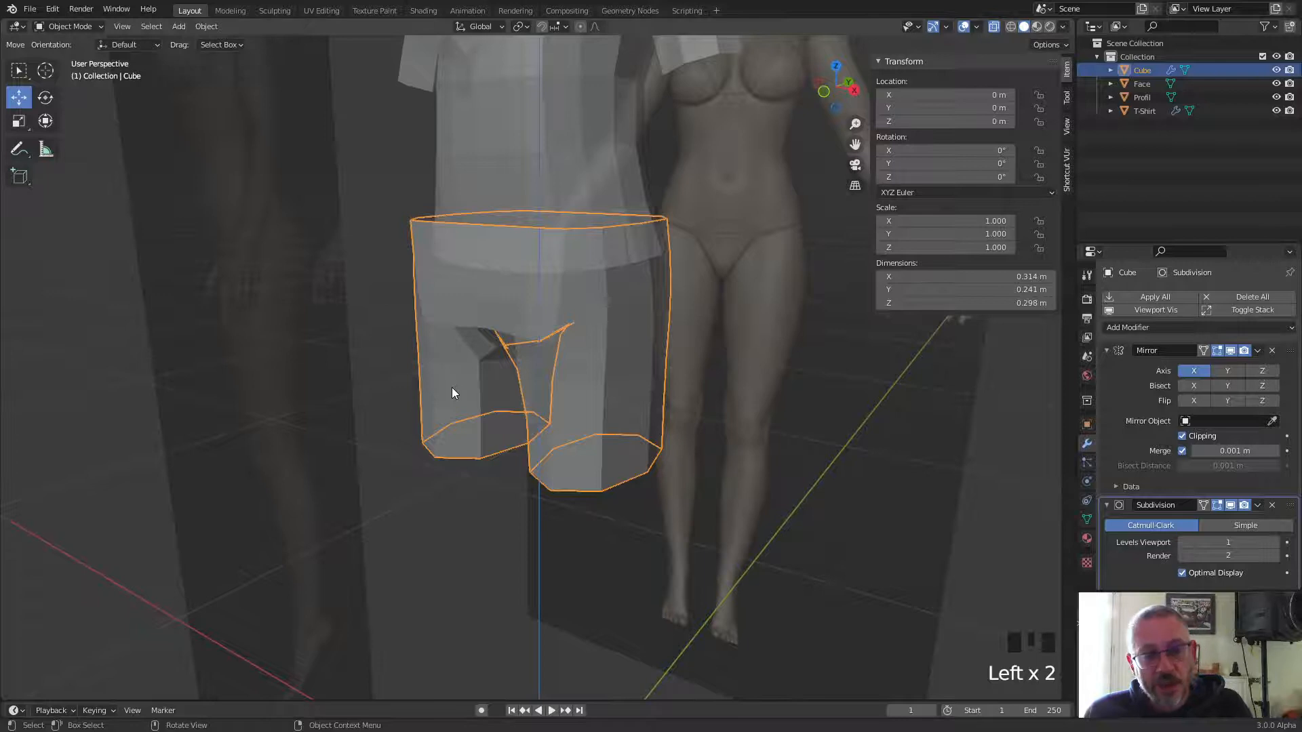
Step: Edit the shorts mesh in side view and move the back waist vertices forward to about Y 0.084 m
key(Tab)
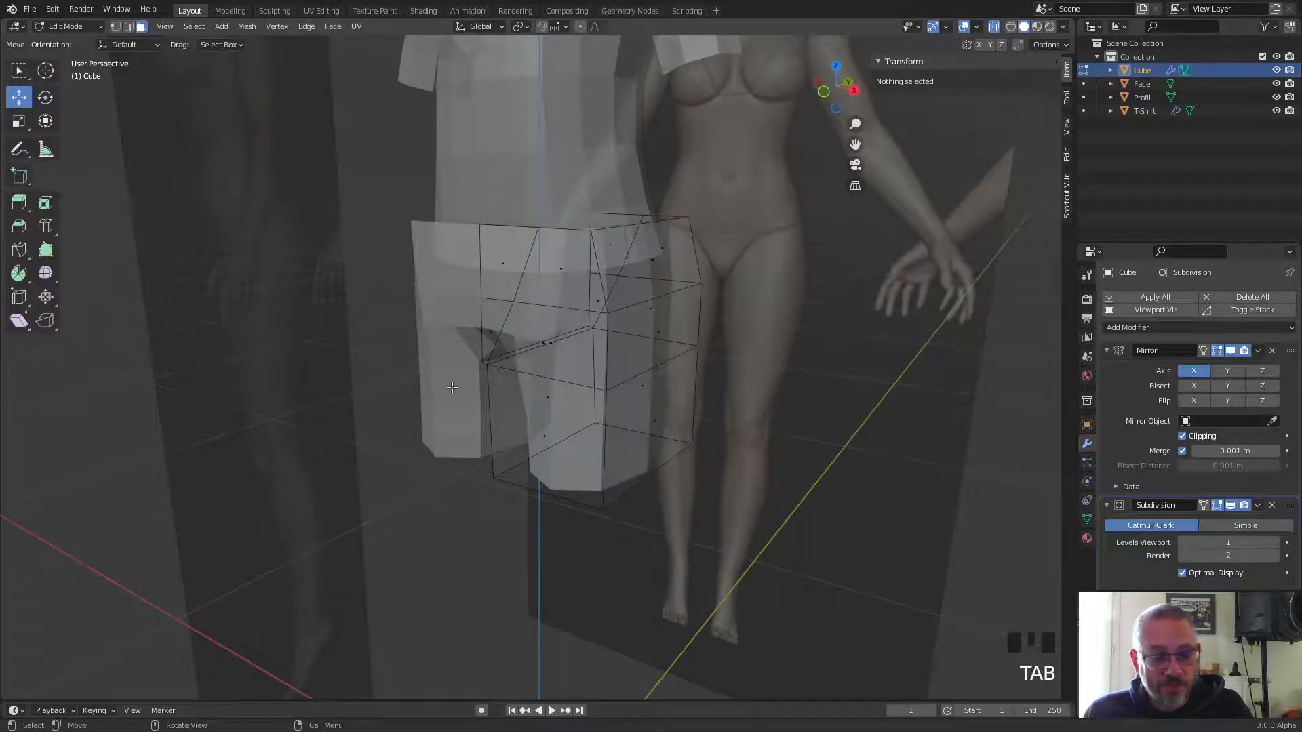
key(KP_1)
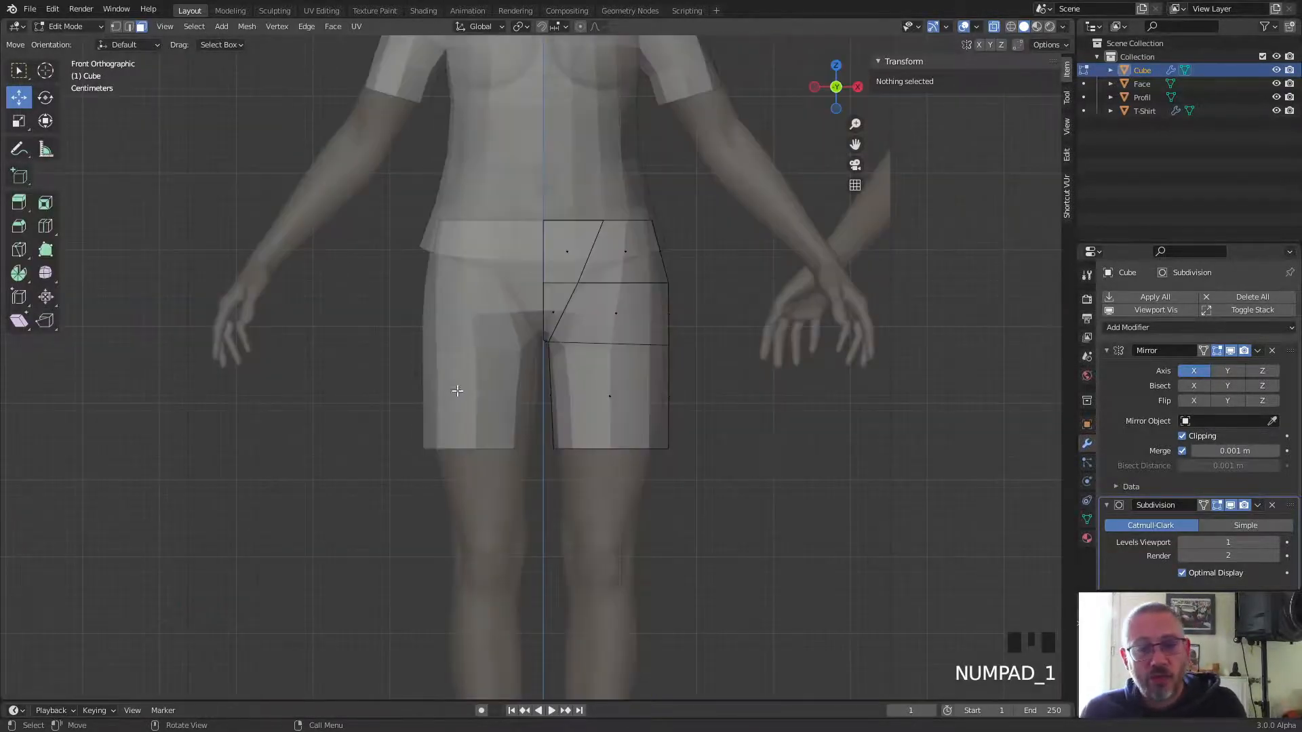
key(KP_3)
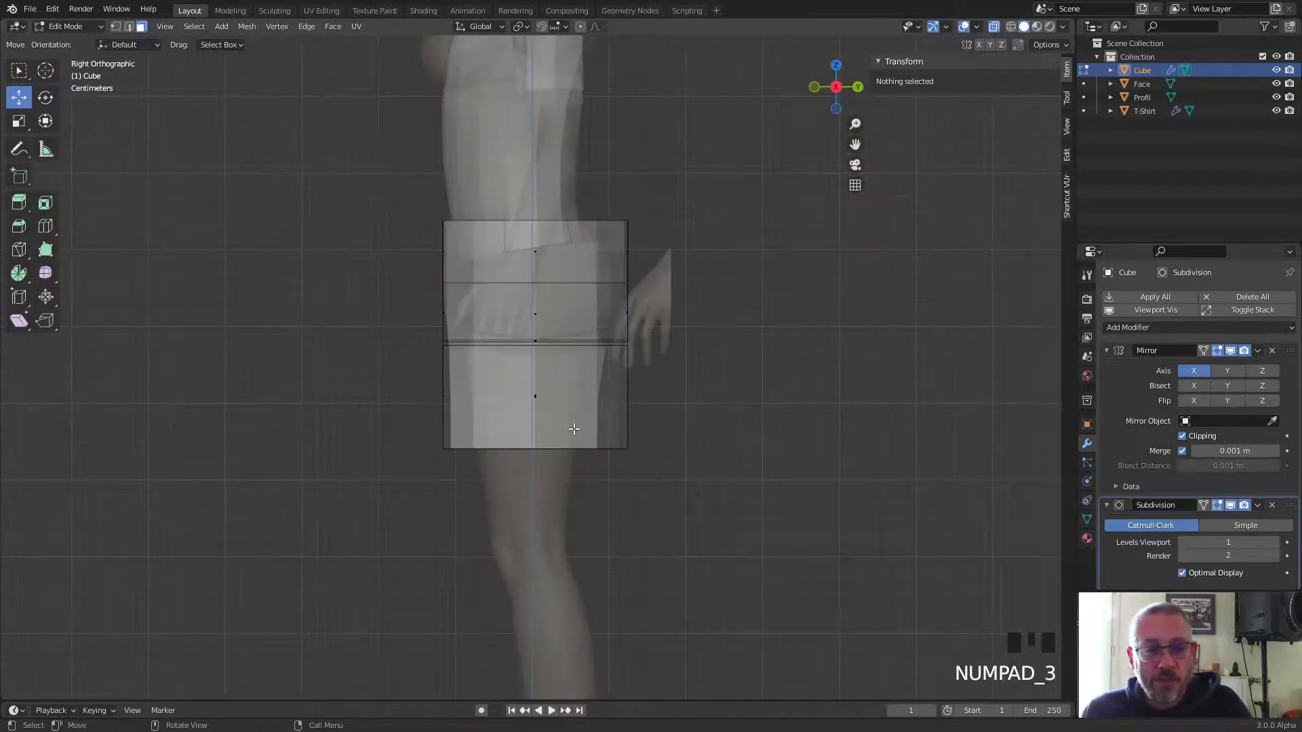
scroll(521, 354, up, 3)
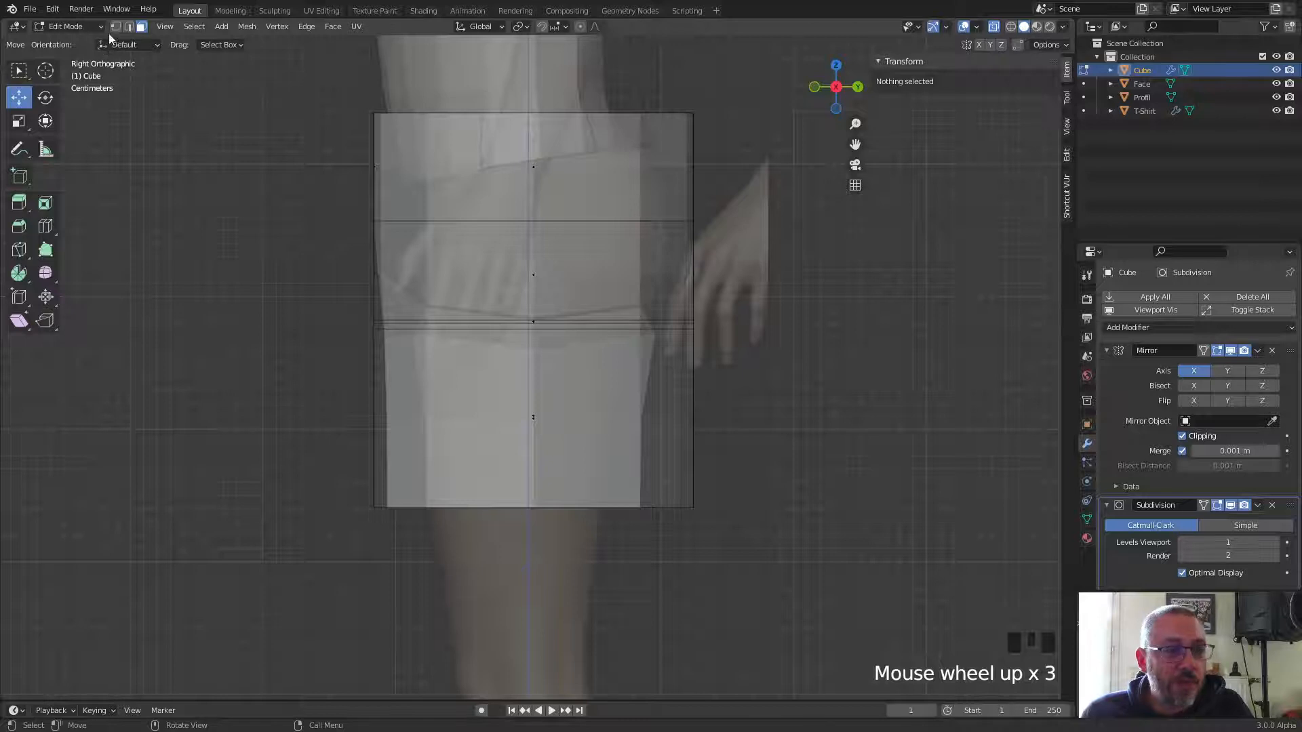
drag(709, 94, 668, 122)
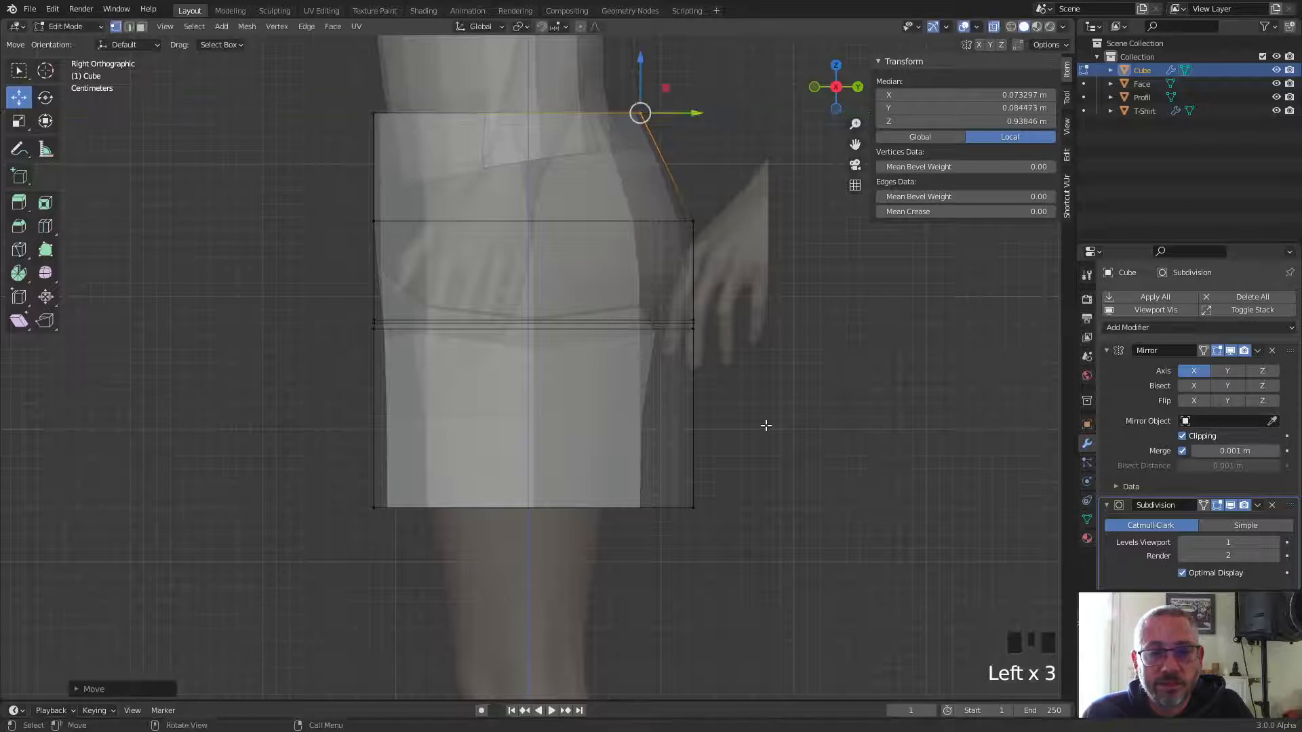
Step: Fit the back profile: leg vertices forward to about Y 0.086 m, crotch-level ones lowered, waist ones slightly further forward
drag(738, 311, 663, 536)
drag(727, 397, 671, 415)
click(642, 323)
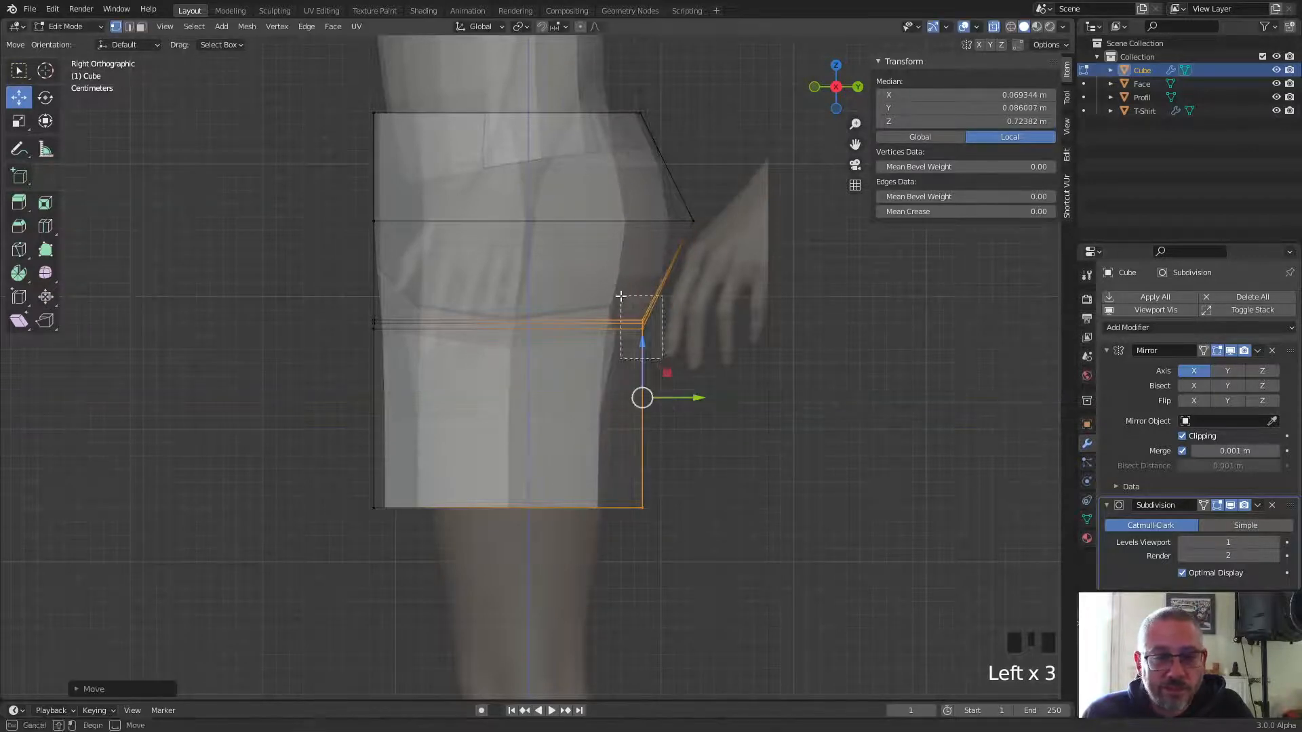
drag(640, 291, 643, 320)
click(641, 113)
mouse_move(650, 115)
mouse_down()
mouse_move(611, 122)
mouse_move(651, 121)
mouse_up()
Step: Hide the T-Shirt and move the front waist vertices back and down to about Y -0.104 m, Z 0.909 m
click(375, 114)
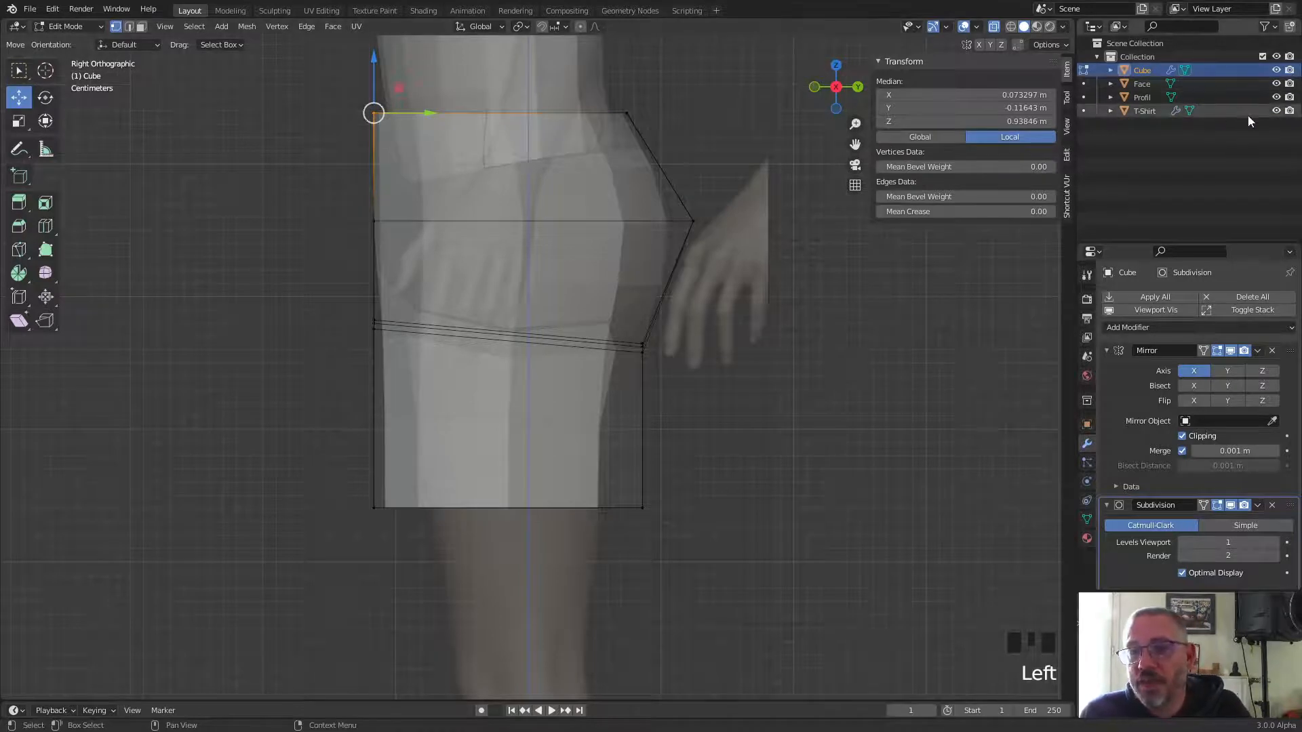
click(1276, 111)
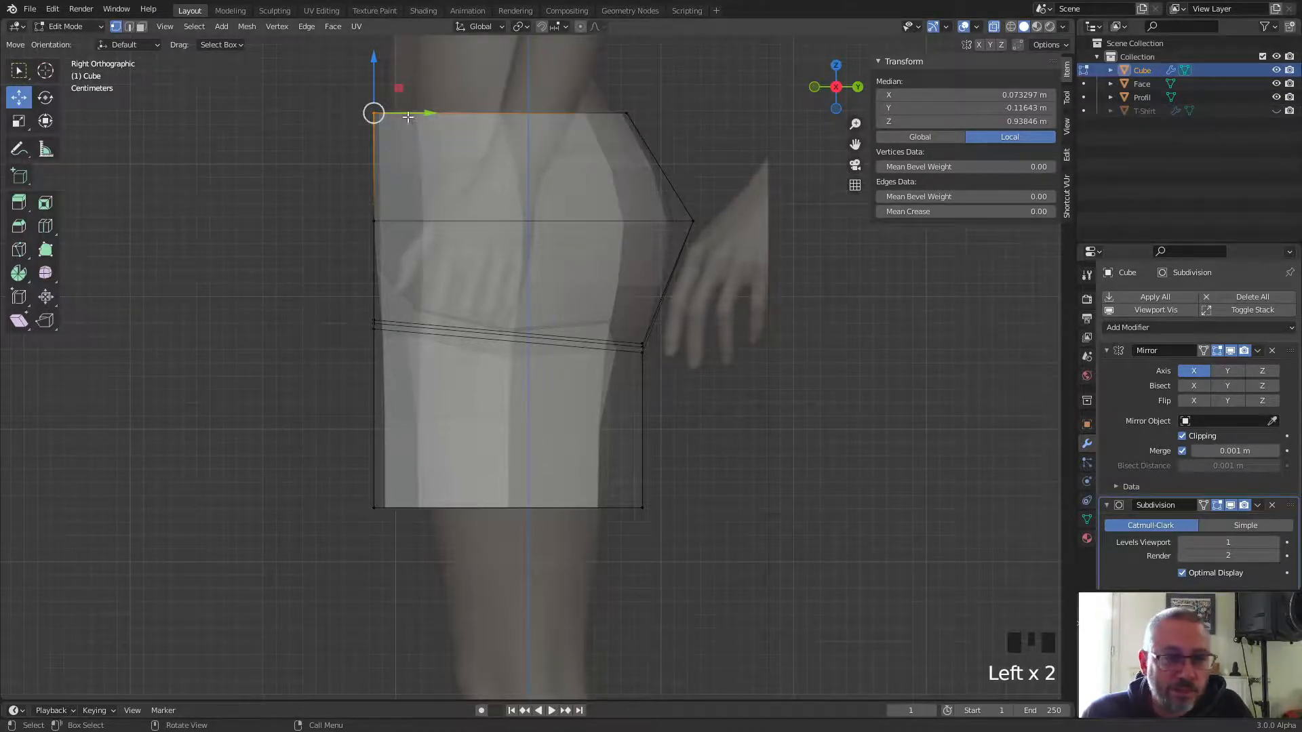
drag(408, 92, 417, 142)
Step: Fit the front hip, crotch and hem vertices to the body profile, and move the back hem vertices to about Y 0.071 m
drag(345, 208, 453, 223)
drag(338, 309, 414, 324)
drag(348, 507, 417, 500)
drag(679, 523, 655, 511)
Step: Move the outer front waist vertex back along Y to round the waistline
middle_drag(598, 371, 449, 276)
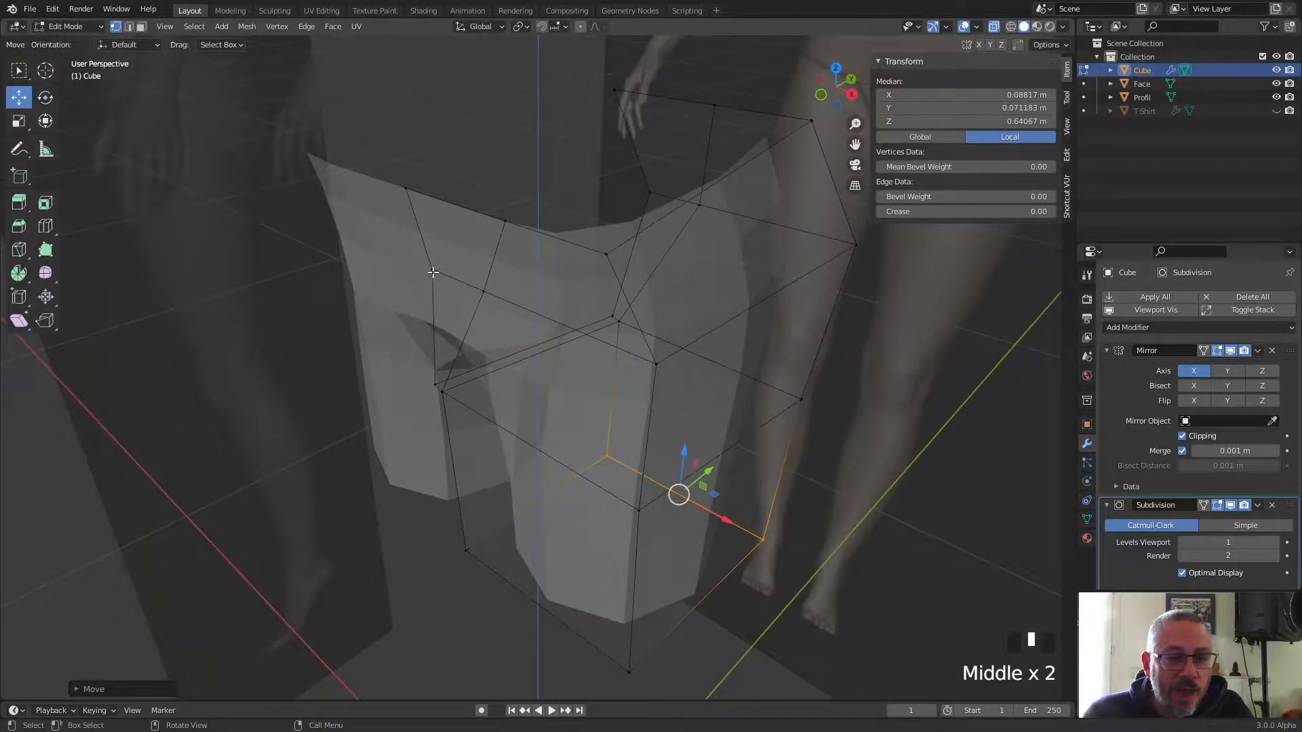
click(433, 271)
middle_drag(535, 275, 564, 333)
click(563, 333)
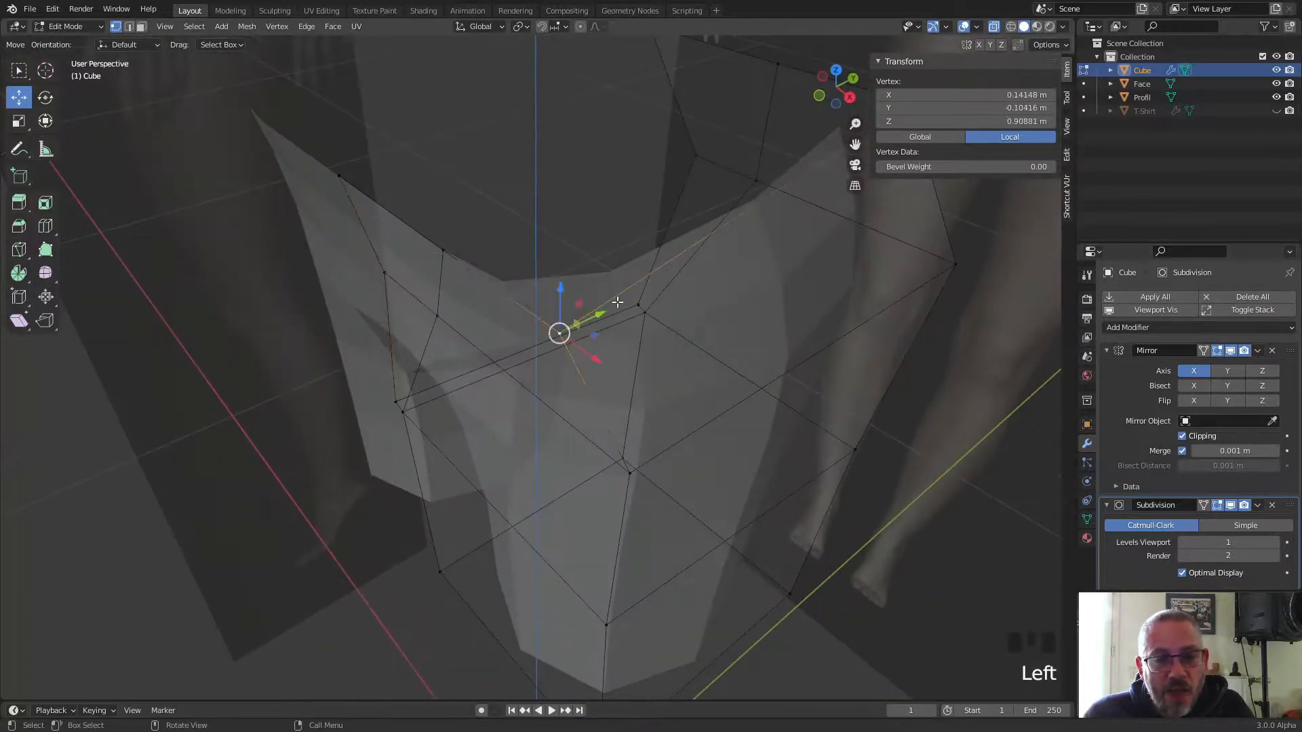
drag(589, 323, 664, 284)
Step: Move the outer front vertices back, to about Y -0.072 m at hip level and Y -0.073 m at crotch level
click(631, 471)
scroll(605, 445, down, 2)
middle_drag(606, 445, 584, 411)
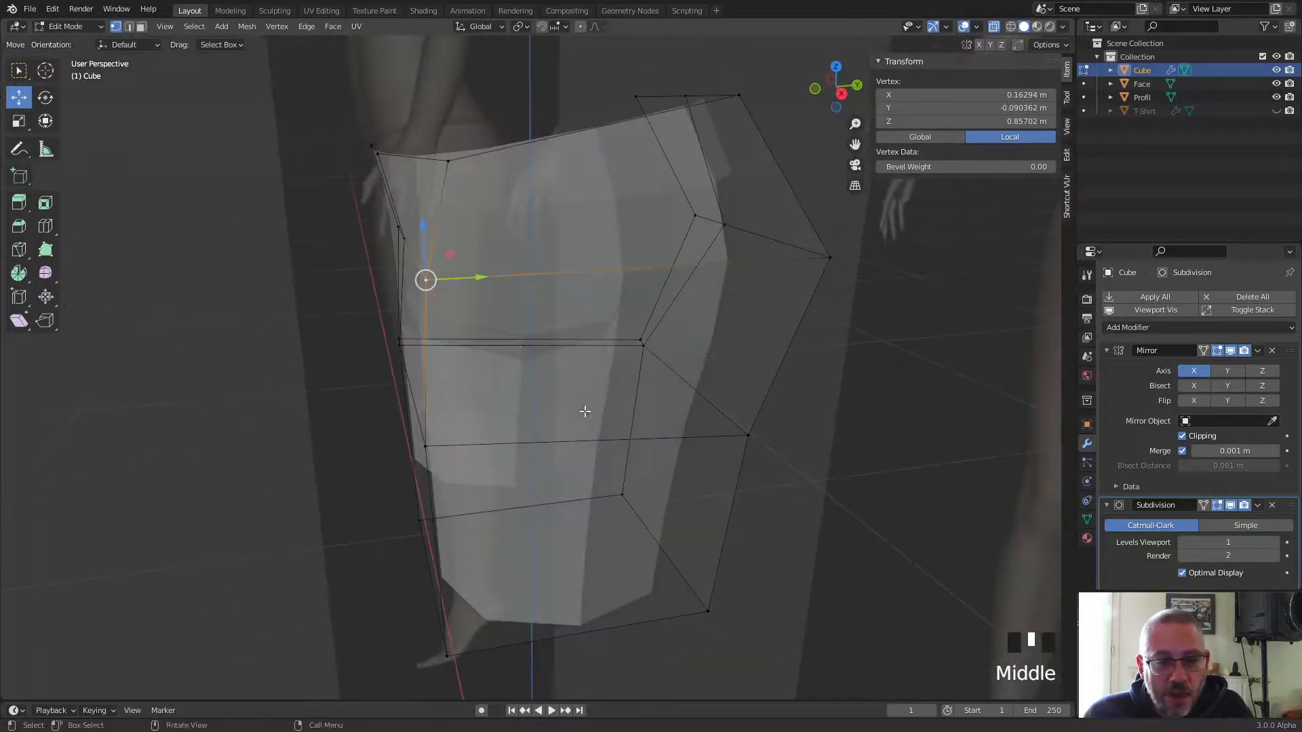
drag(469, 285, 509, 282)
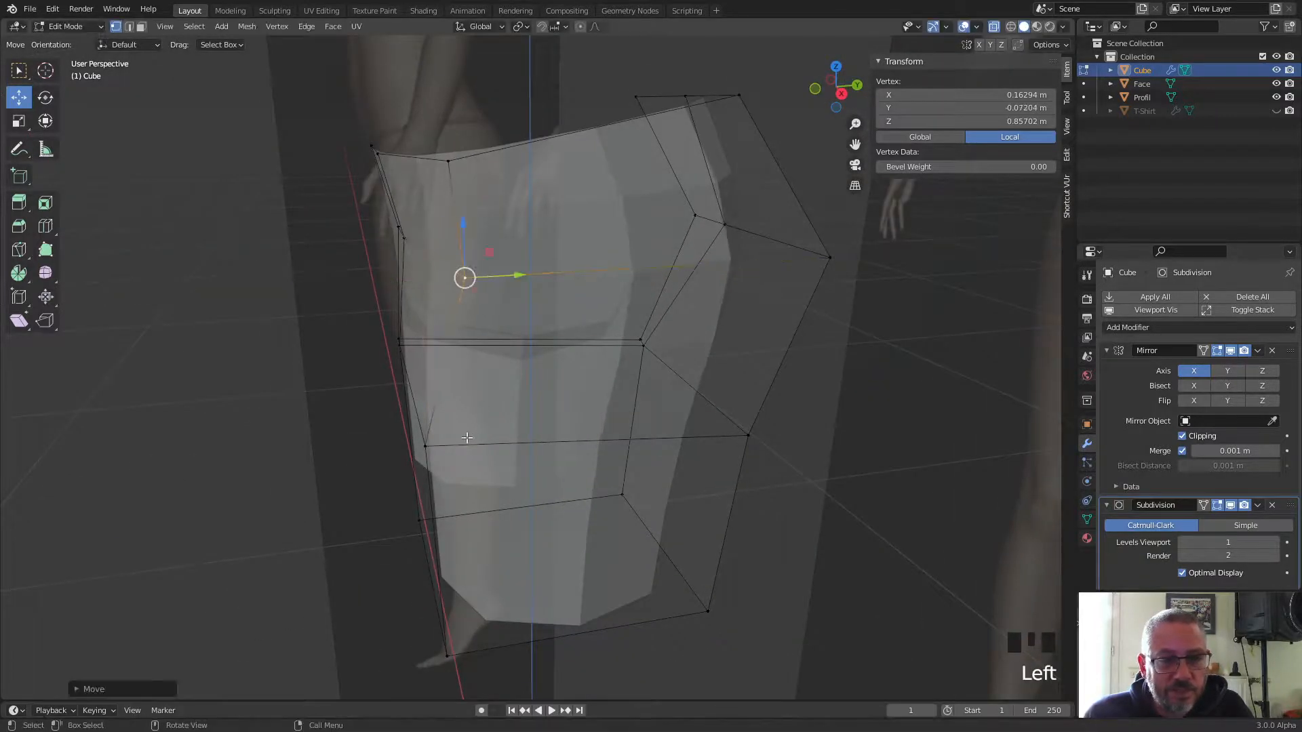
click(425, 446)
drag(466, 440, 507, 440)
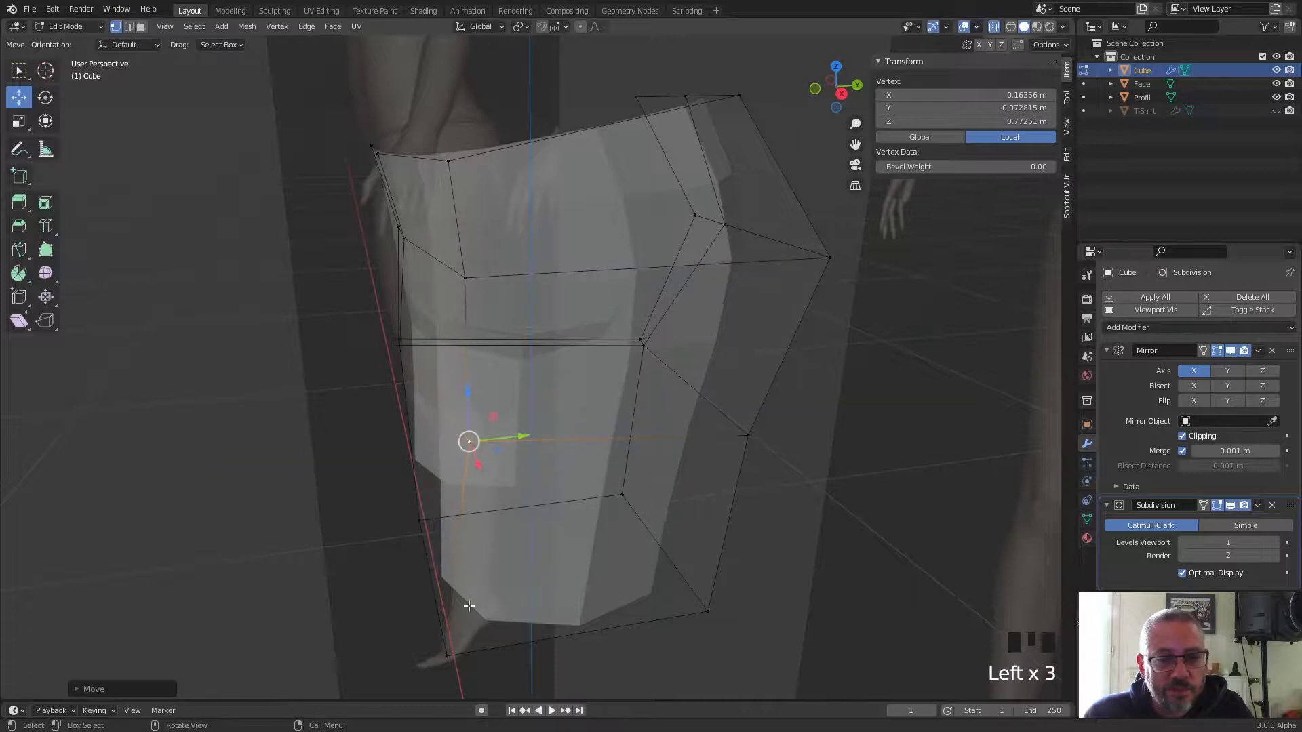
Step: Move the outer front hem vertex back to about Y -0.065 m
middle_drag(500, 626, 511, 639)
click(476, 658)
mouse_move(535, 645)
mouse_down()
mouse_move(571, 641)
mouse_move(561, 645)
mouse_up()
Step: Move the back centreline vertices at seat and crotch level forward along Y
middle_drag(617, 506, 469, 515)
middle_drag(493, 449, 482, 366)
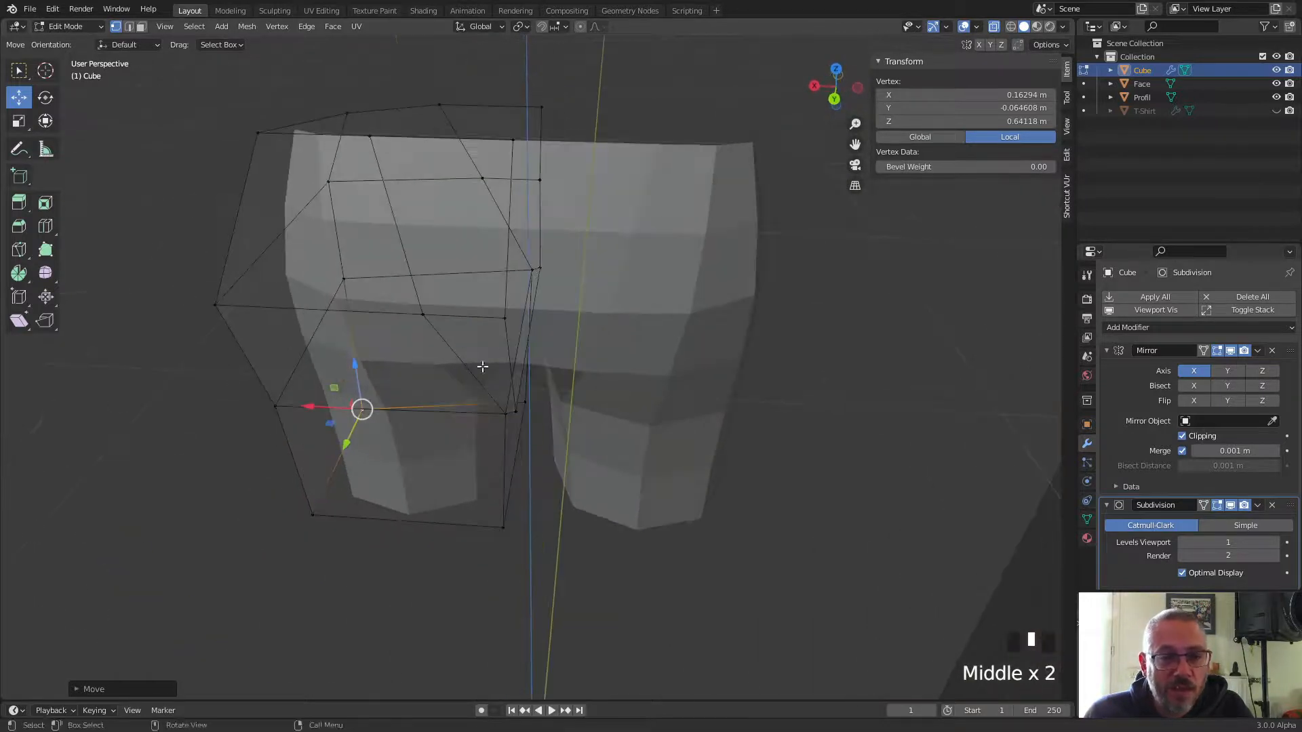
click(496, 318)
middle_drag(496, 317, 493, 412)
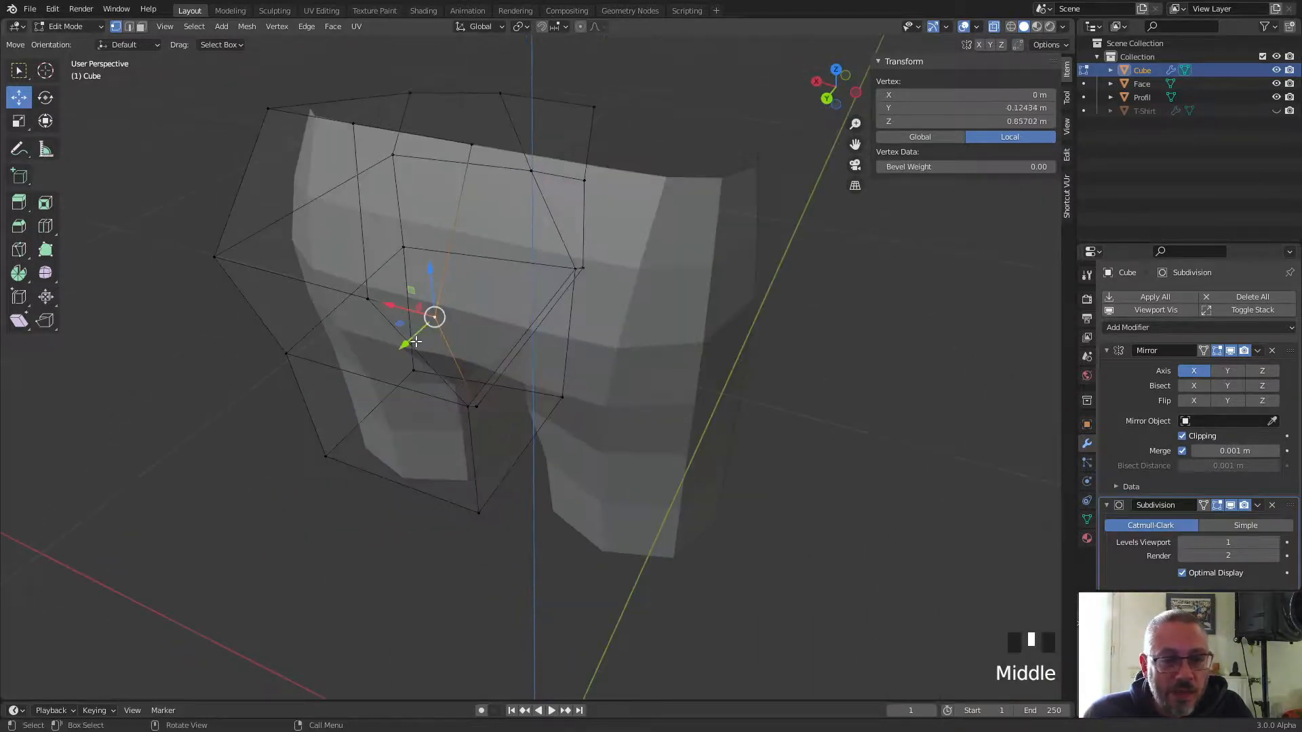
click(450, 308)
click(476, 421)
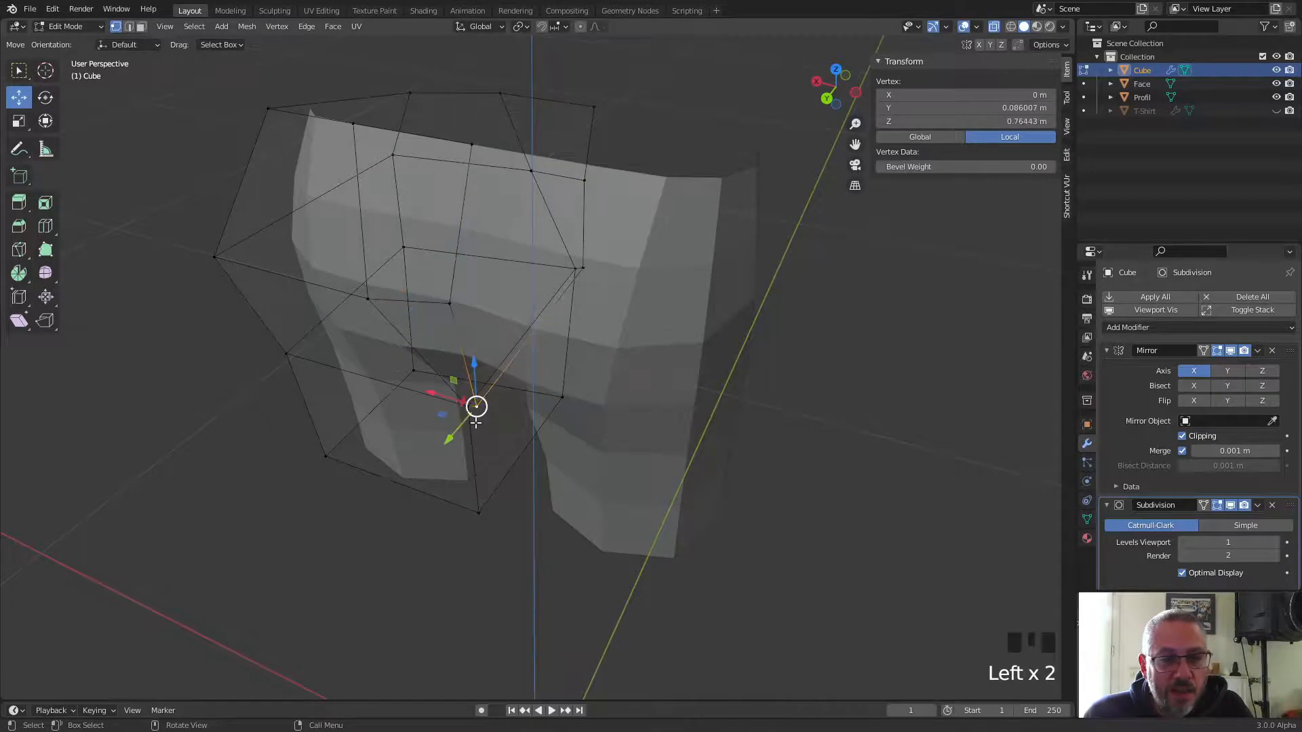
drag(466, 434, 491, 416)
Step: Adjust the back seat vertex beside the centreline to about X 0.045 m and Y 0.124 m
click(368, 299)
middle_drag(354, 211, 534, 220)
click(619, 275)
drag(653, 282, 680, 292)
middle_drag(684, 312, 646, 292)
click(575, 323)
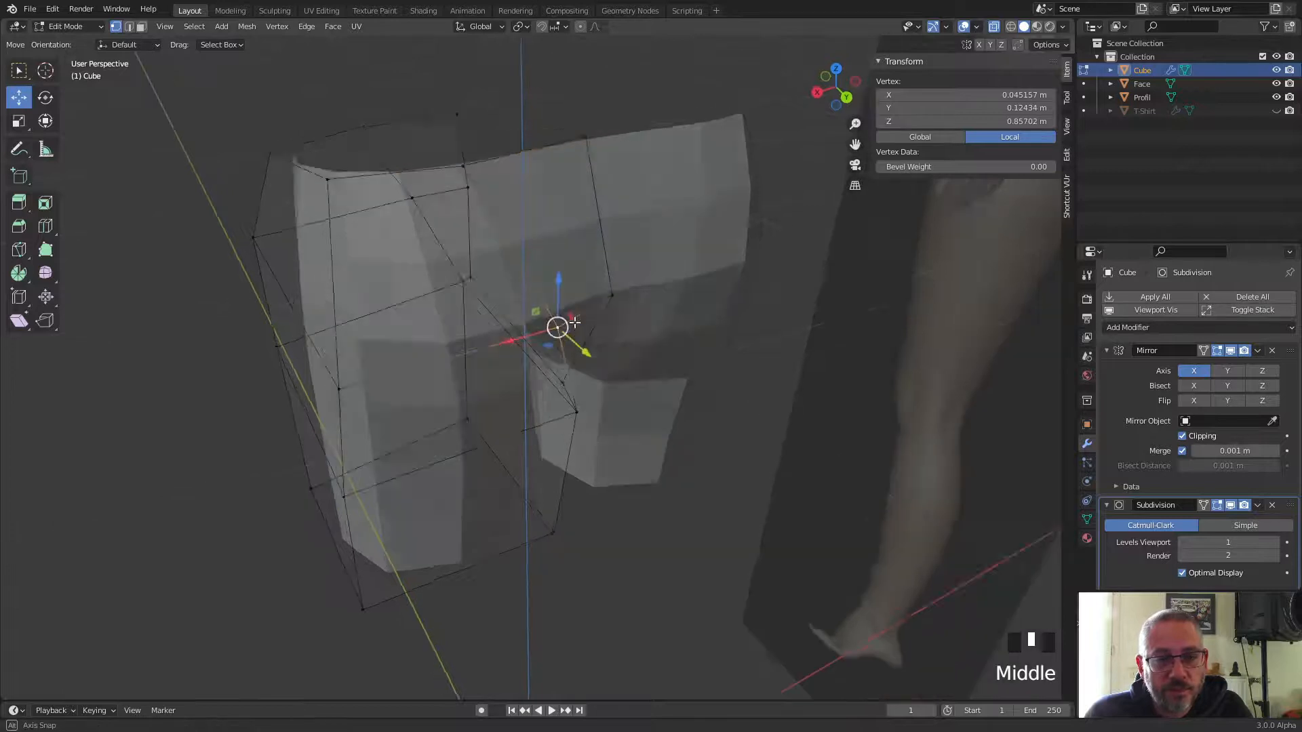
Step: Move the back crotch vertex at the inner leg to about X 0.007 m and Y 0.078 m
middle_drag(574, 323, 580, 361)
drag(587, 436, 590, 439)
middle_drag(590, 440, 617, 303)
click(452, 373)
drag(617, 303, 628, 301)
middle_drag(628, 300, 599, 446)
Step: Turn off X-ray, show the T-shirt, and move the shorts' outer front waist vertex back along Y towards the inside of the shirt
key(alt+z)
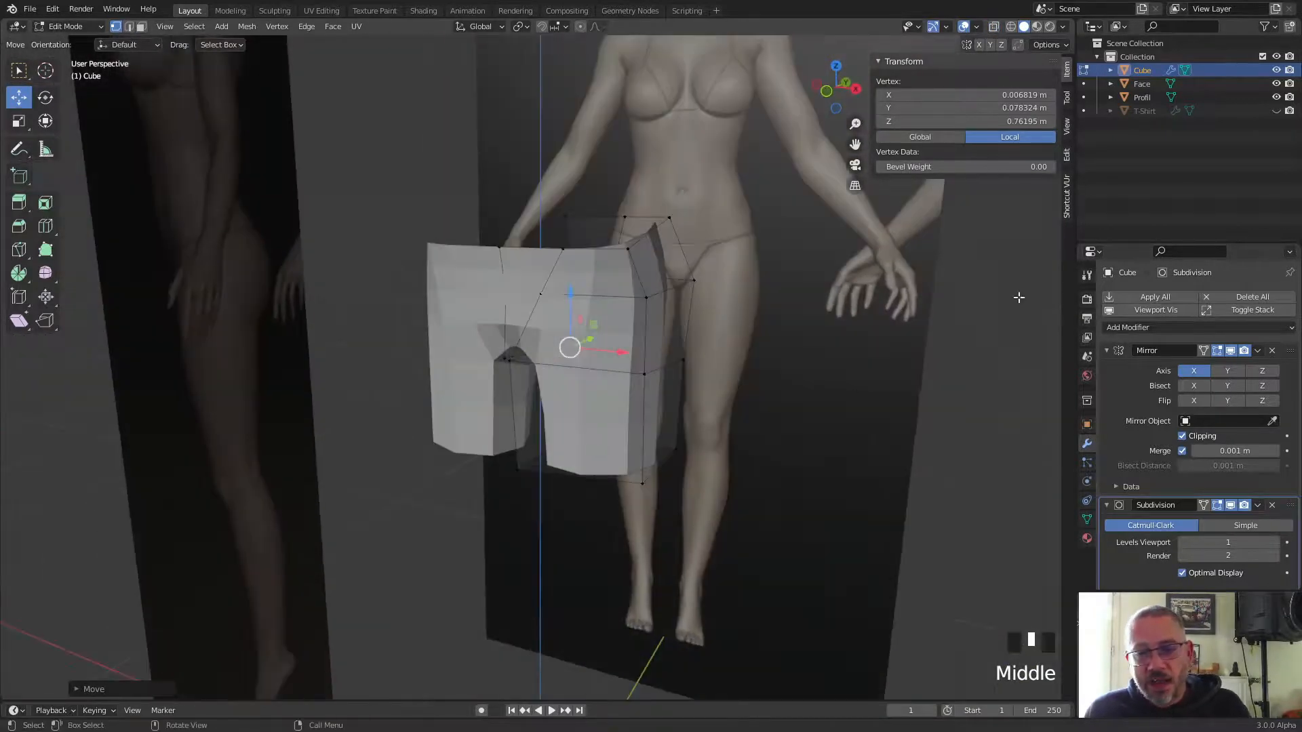
click(1276, 110)
middle_drag(759, 379, 628, 369)
scroll(601, 351, up, 2)
scroll(531, 351, up, 2)
click(548, 337)
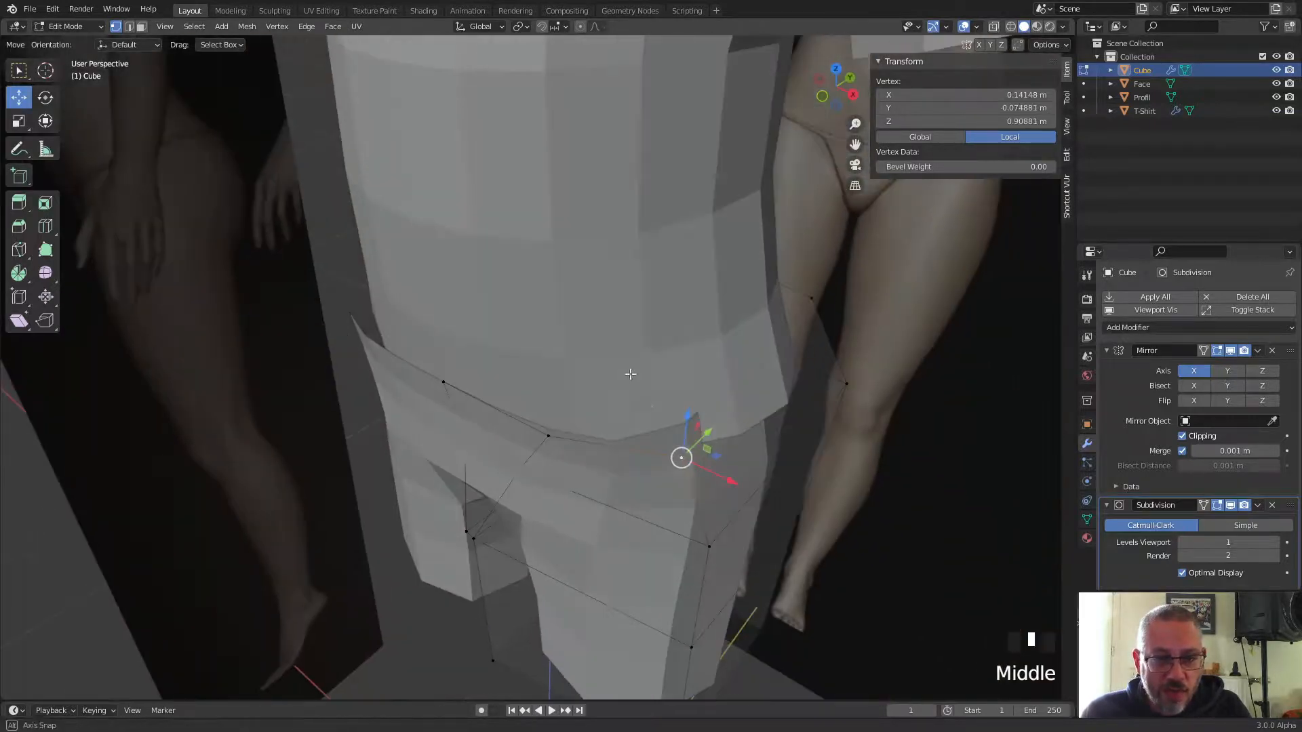
mouse_move(701, 435)
mouse_down()
mouse_move(728, 416)
mouse_move(704, 437)
mouse_up()
Step: Move the front waist vertex beside the centreline to about Y -0.088 m and shift the hip vertex below it back along Y
click(548, 435)
drag(564, 415, 525, 402)
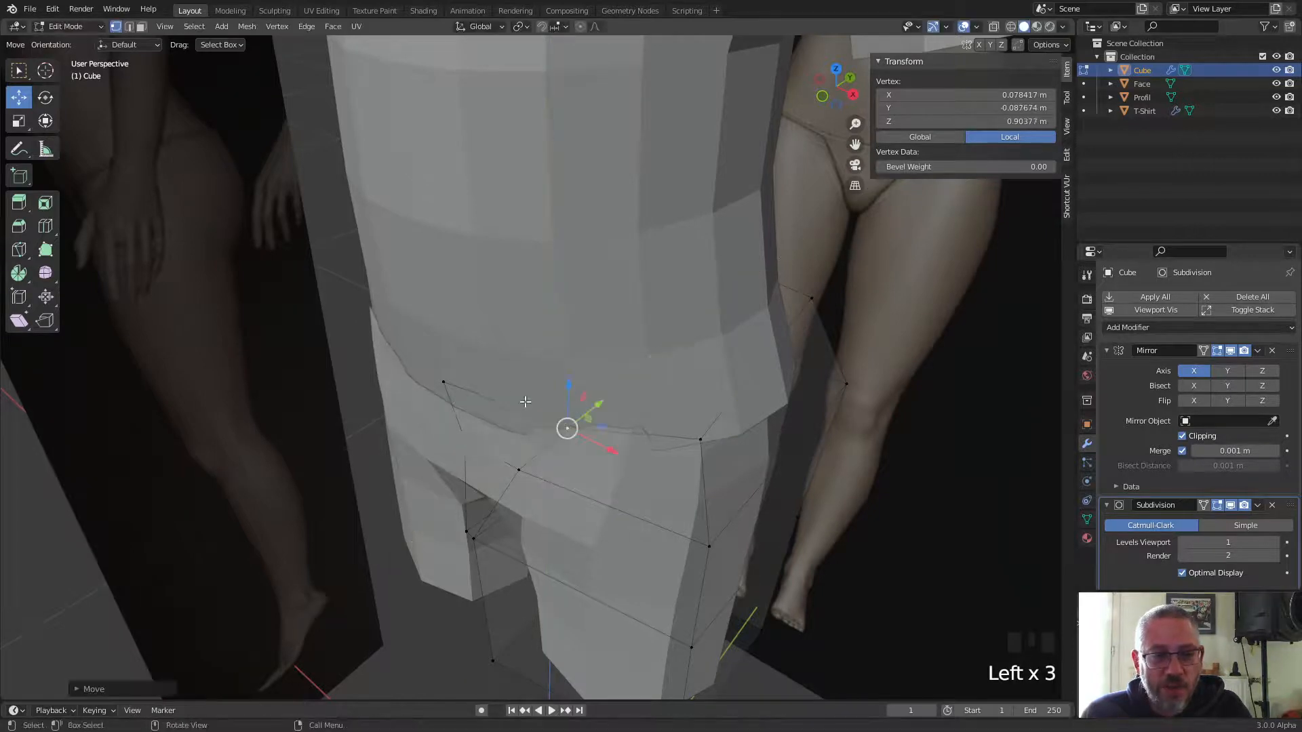
click(705, 443)
drag(525, 477, 560, 446)
Step: Move the front waist vertex on the centreline back to about Y -0.103 m
middle_drag(560, 446, 523, 404)
click(453, 319)
drag(483, 307, 495, 305)
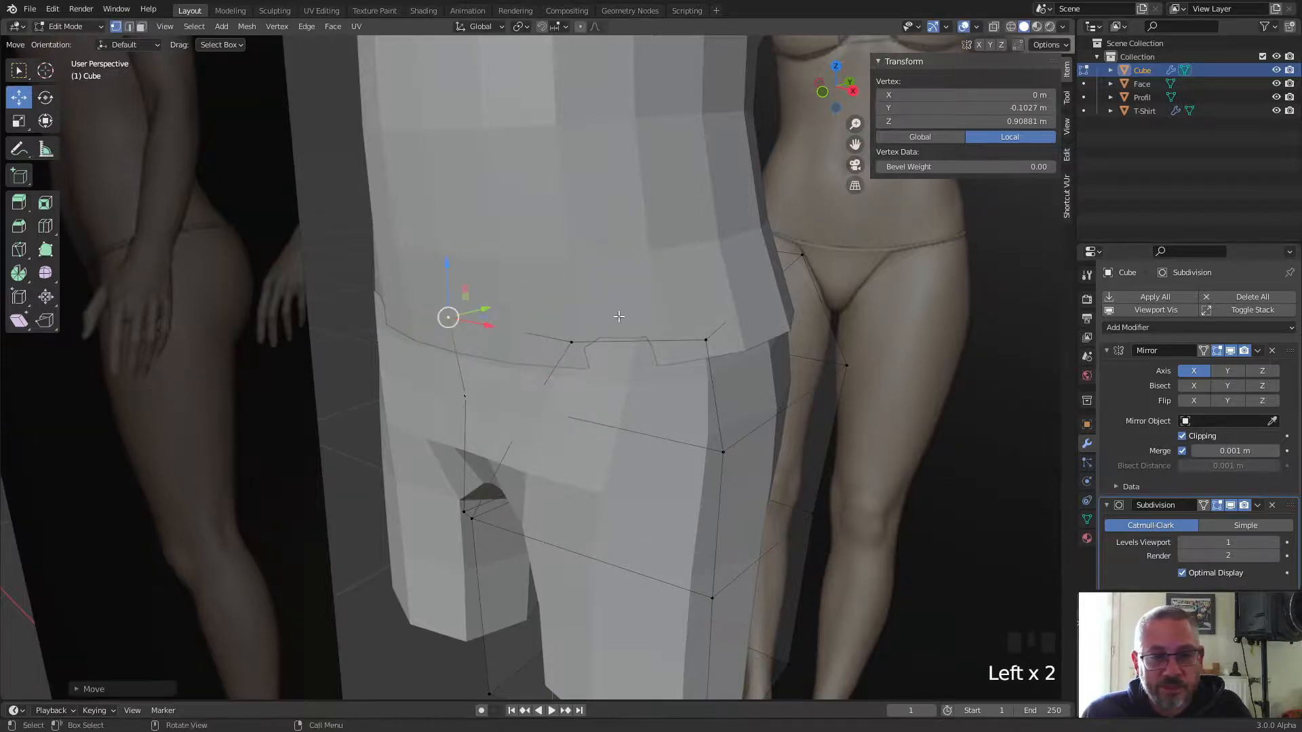
Step: Move the outer front waist vertex to about X 0.137 m and Y -0.042 m, tucking it under the T-shirt
click(713, 339)
middle_drag(713, 338, 735, 373)
drag(799, 357, 765, 337)
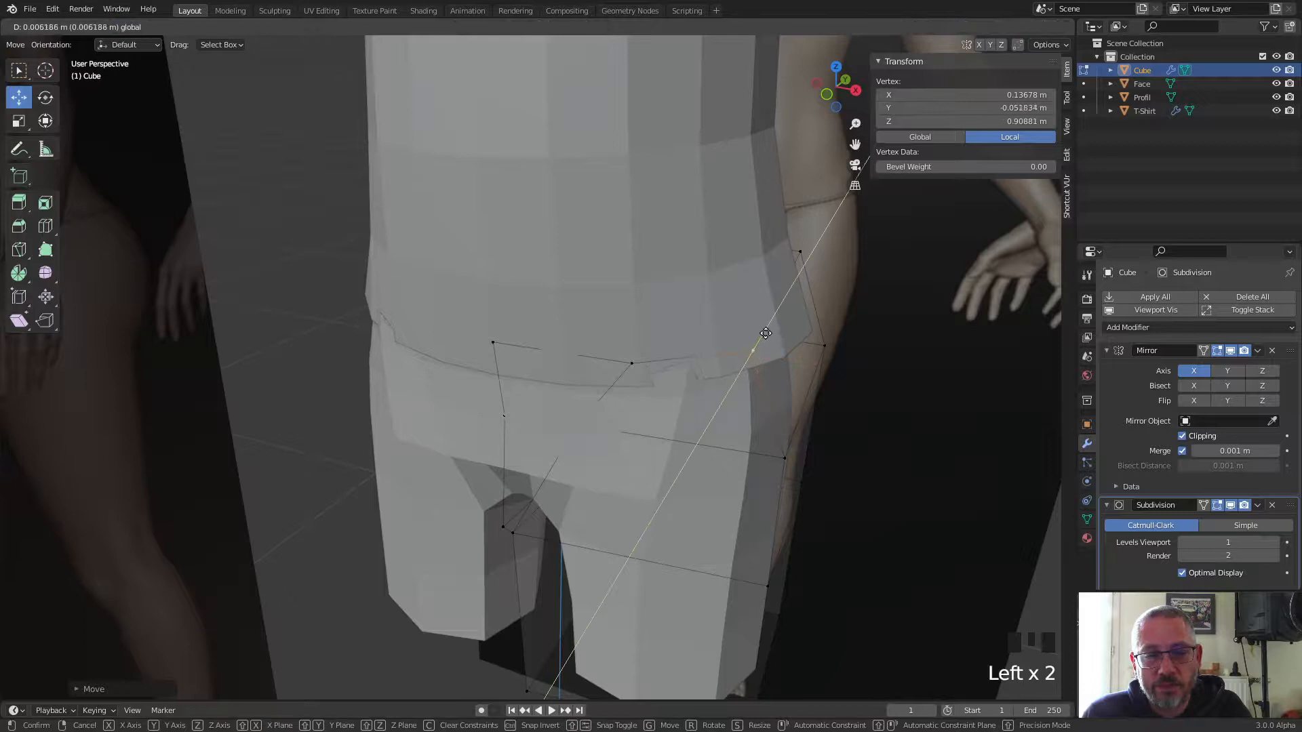
drag(770, 326, 770, 327)
middle_drag(770, 327, 603, 351)
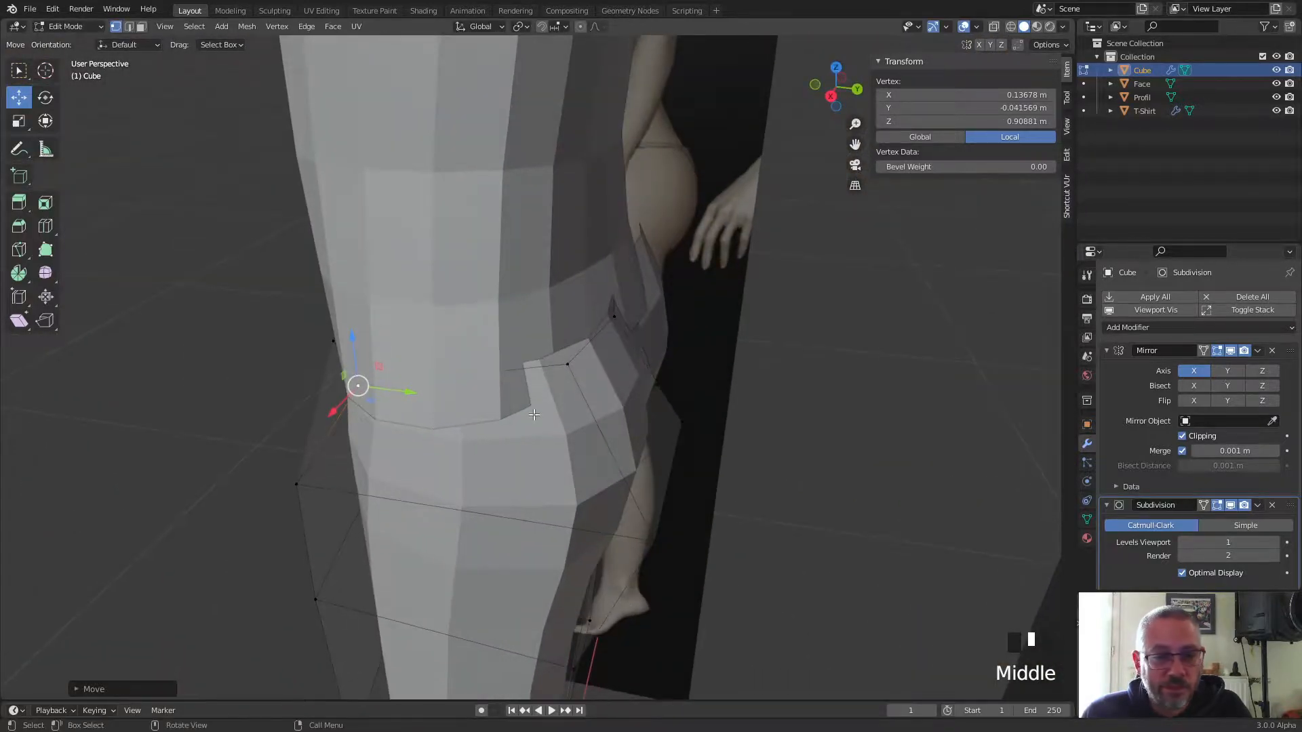
Step: Switch mesh editing to the T-shirt and move its outer back hem and rear side hem vertices backward along Y
click(1083, 112)
click(599, 363)
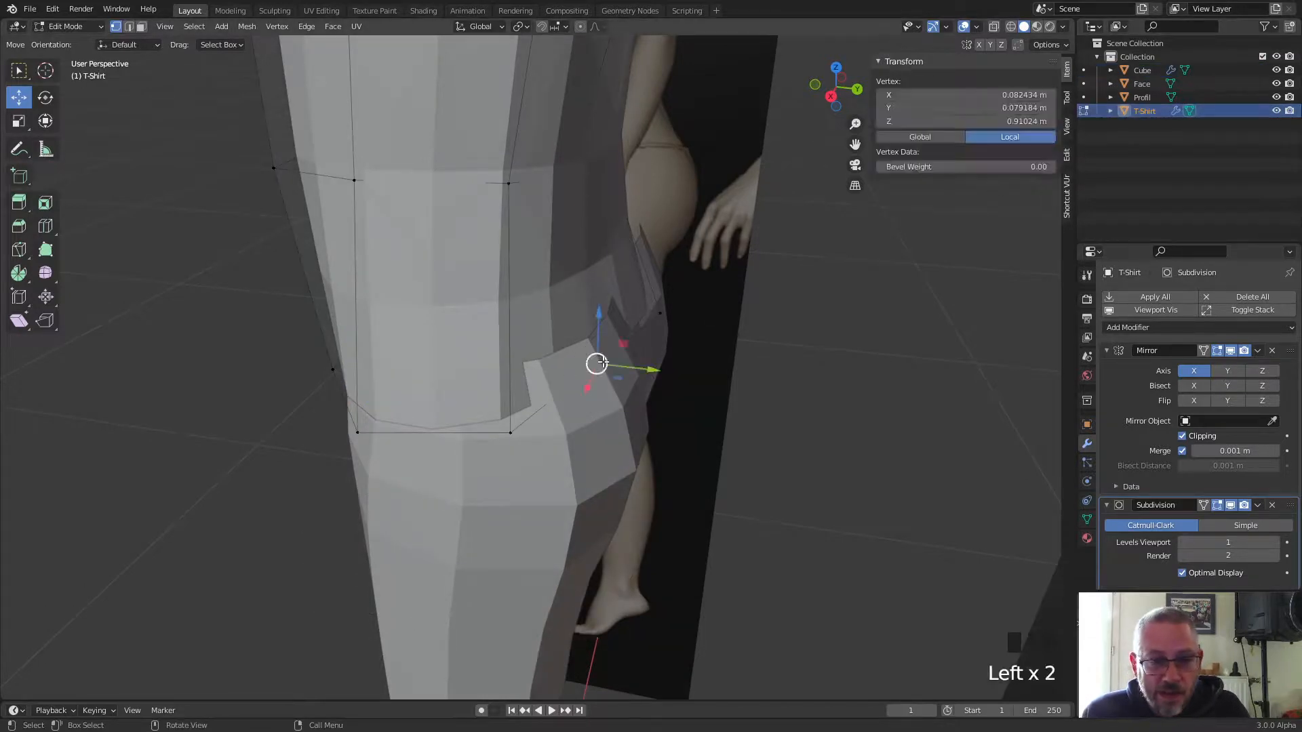
drag(638, 371, 682, 366)
click(510, 432)
drag(564, 434, 671, 371)
Step: Move the T-shirt's outer back hem vertex to about X 0.091 m and Y 0.107 m to cover the shorts
click(639, 369)
middle_drag(671, 372, 606, 403)
drag(438, 463, 421, 472)
Step: Leave mesh editing of the T-shirt and select the shorts object in Object Mode
middle_drag(420, 472, 715, 448)
scroll(723, 378, down, 3)
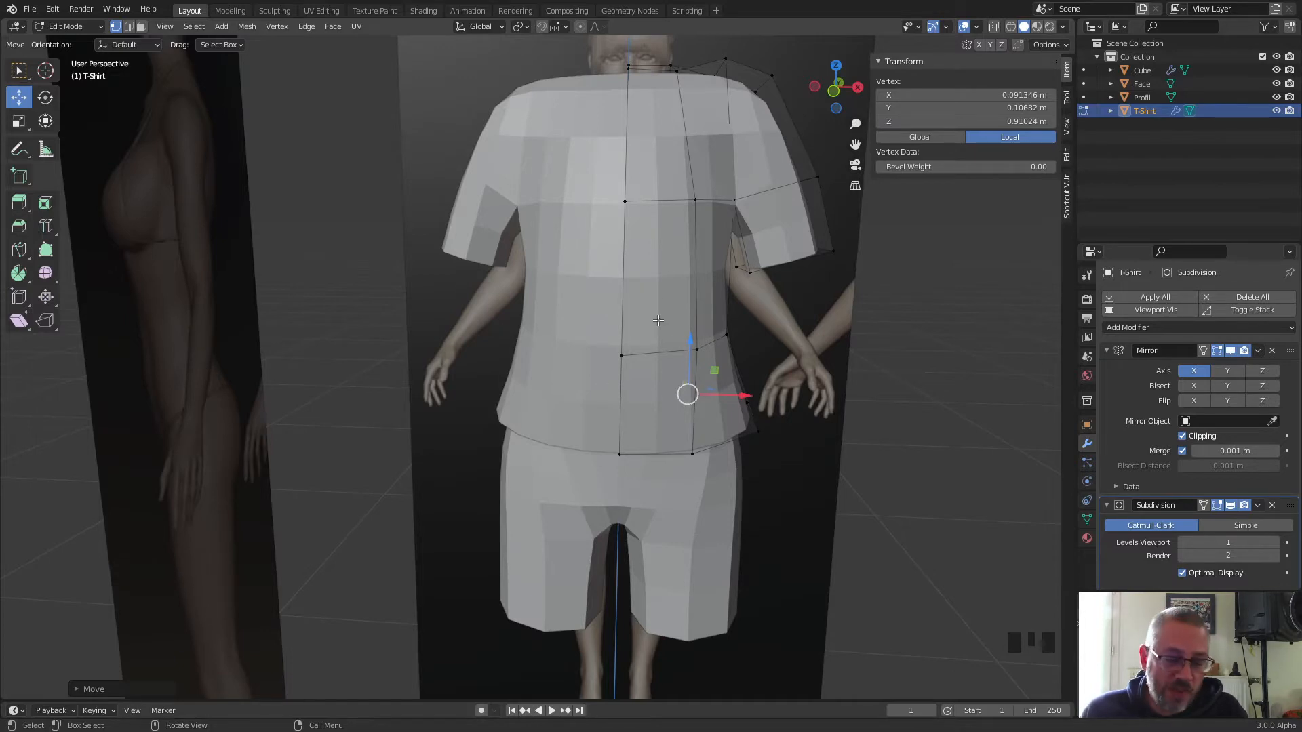
key(Tab)
click(841, 472)
click(686, 487)
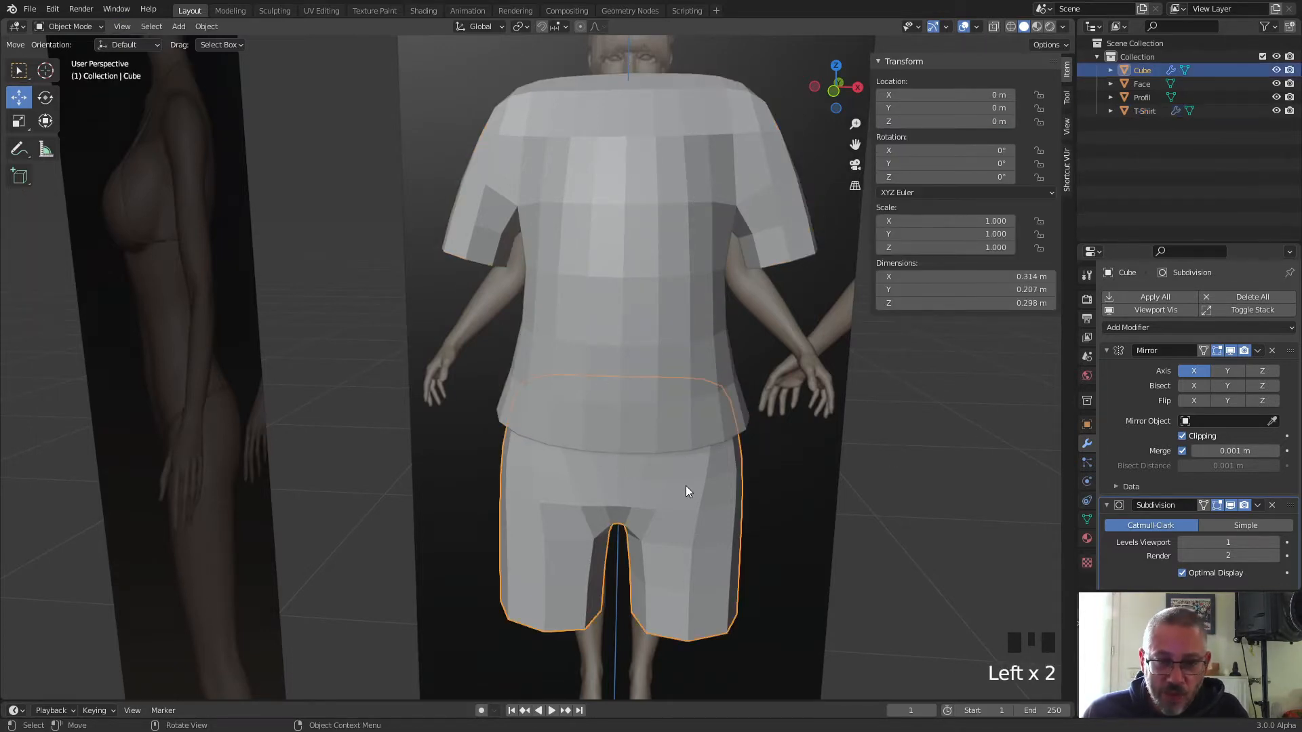